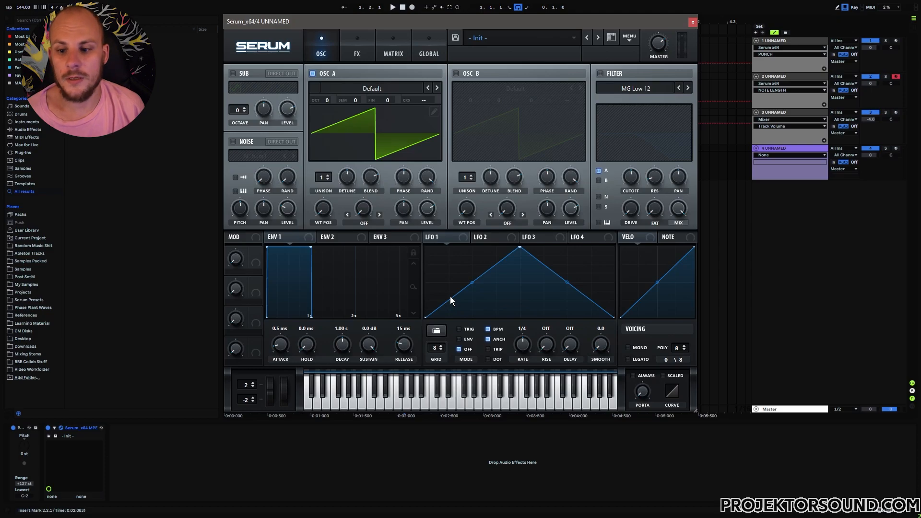
# - Load the Analog_BD_Sin wavetable from the Analog category into oscillator A
pyautogui.moveTo(604, 349); pyautogui.dragTo(577, 421)
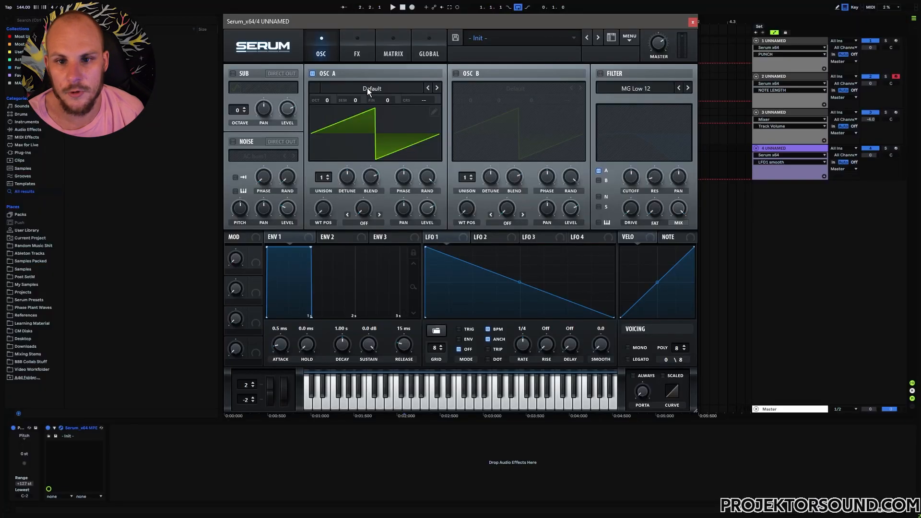
pyautogui.click(369, 88)
pyautogui.moveTo(386, 113)
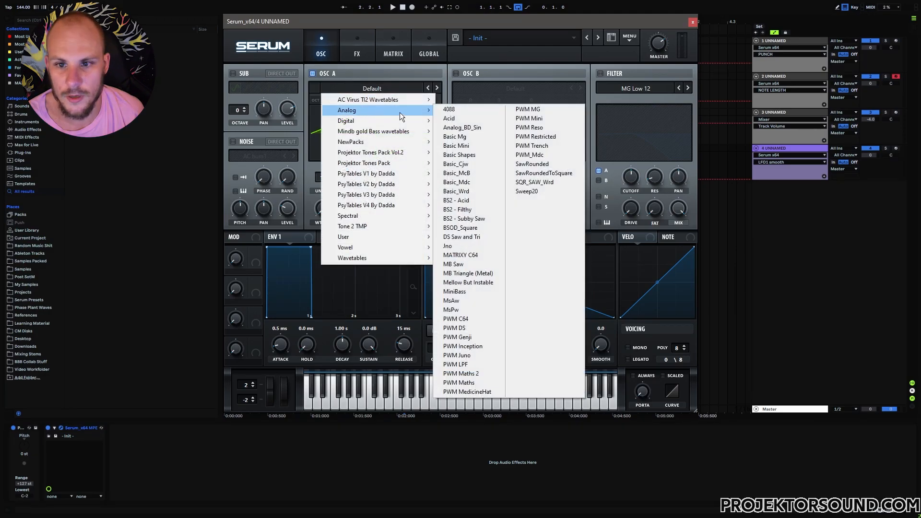
pyautogui.click(472, 127)
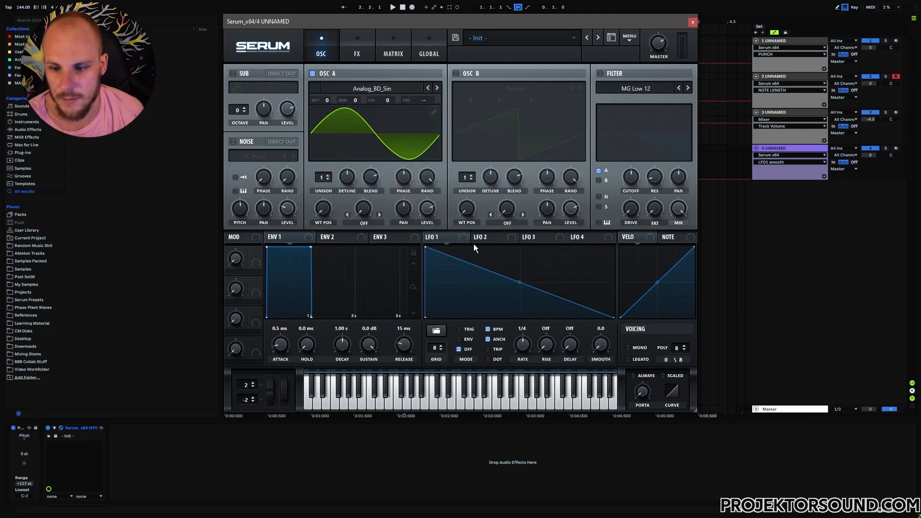
# - Assign LFO 1 to oscillator A's coarse pitch and arm track 4 to audition notes
pyautogui.moveTo(440, 238); pyautogui.dragTo(434, 106)
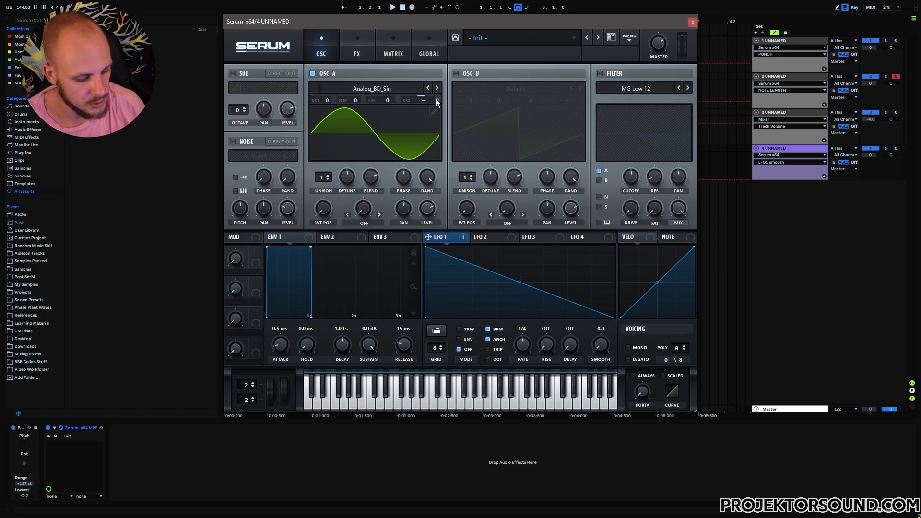
pyautogui.click(896, 148)
pyautogui.press('a')
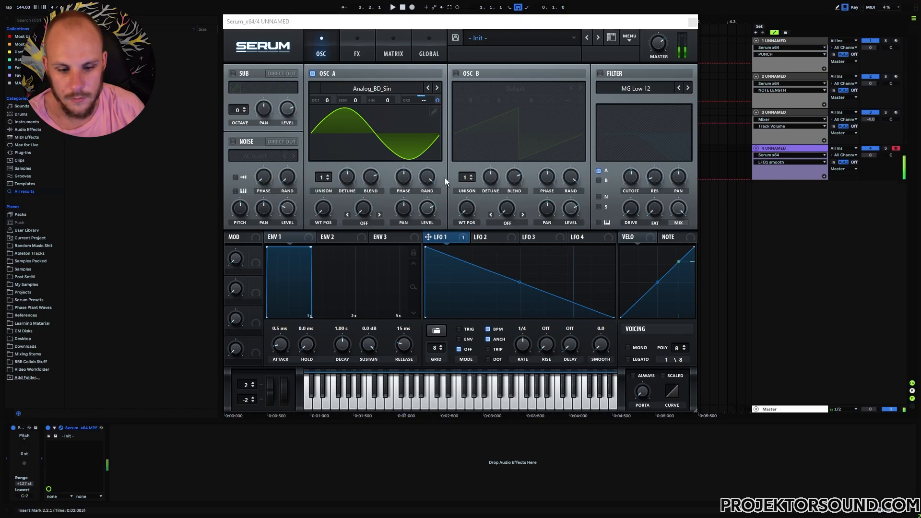
pyautogui.press('z')
pyautogui.press('a')
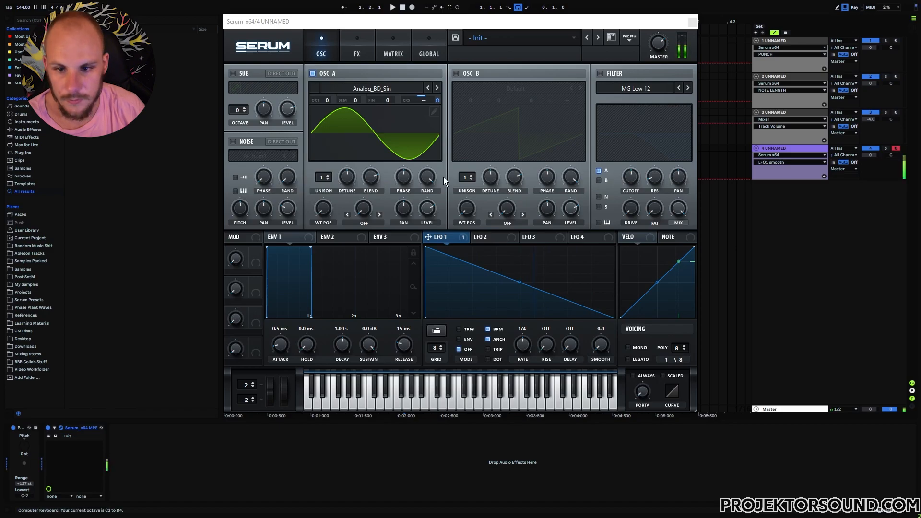
# - Set LFO 1's smoothing to about 39.9 and its rate to 5.8 Hz without tempo sync
pyautogui.moveTo(600, 345); pyautogui.dragTo(610, 311)
pyautogui.click(488, 330)
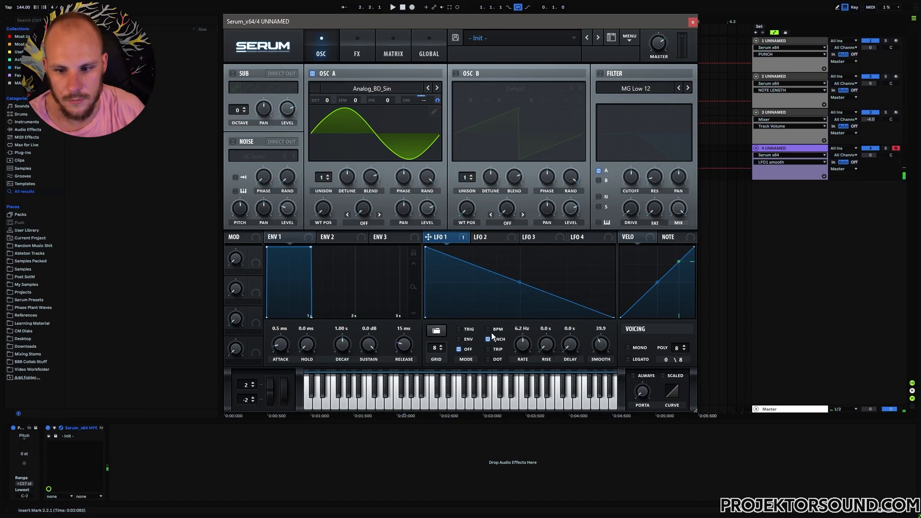
pyautogui.moveTo(526, 344)
pyautogui.mouseDown()
pyautogui.moveTo(536, 323)
pyautogui.moveTo(524, 359)
pyautogui.moveTo(536, 322)
pyautogui.moveTo(520, 347)
pyautogui.mouseUp()
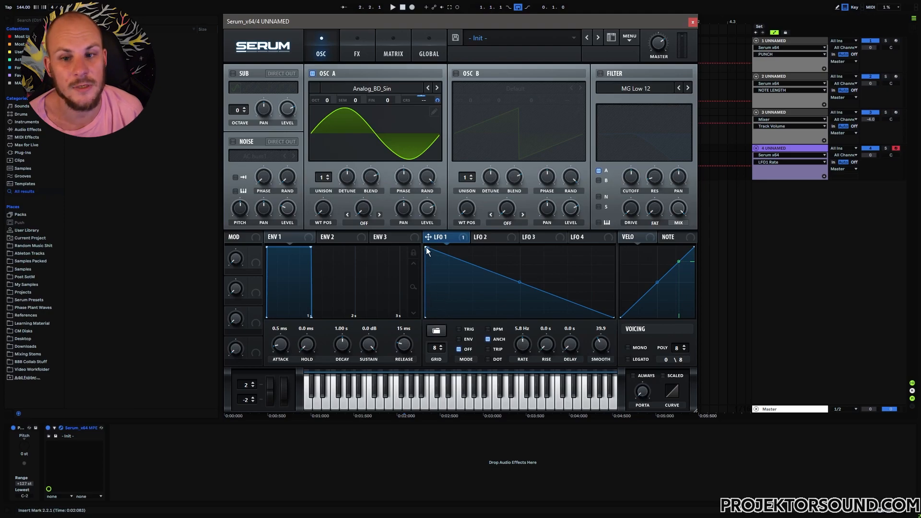
# - Shape LFO 2 as a falling ramp and set its rate to one bar
pyautogui.click(488, 237)
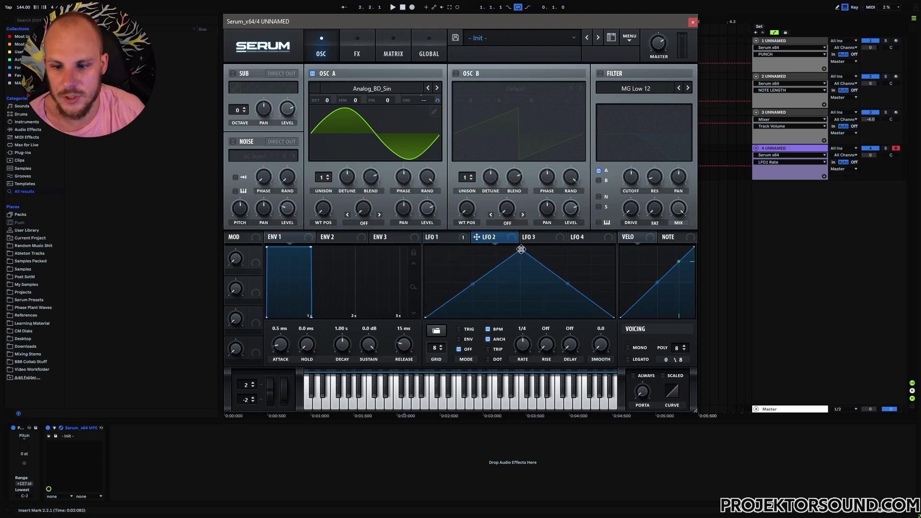
pyautogui.moveTo(520, 247); pyautogui.dragTo(425, 247)
pyautogui.moveTo(524, 345); pyautogui.dragTo(523, 359)
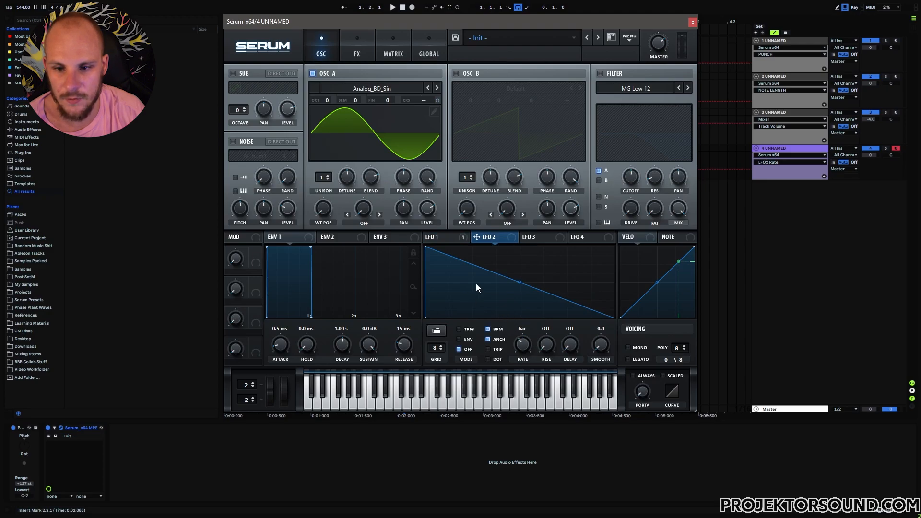
# - Add a modulation matrix routing from LFO 2 to LFO 1's rate with an amount of about 23
pyautogui.click(394, 55)
pyautogui.click(251, 106)
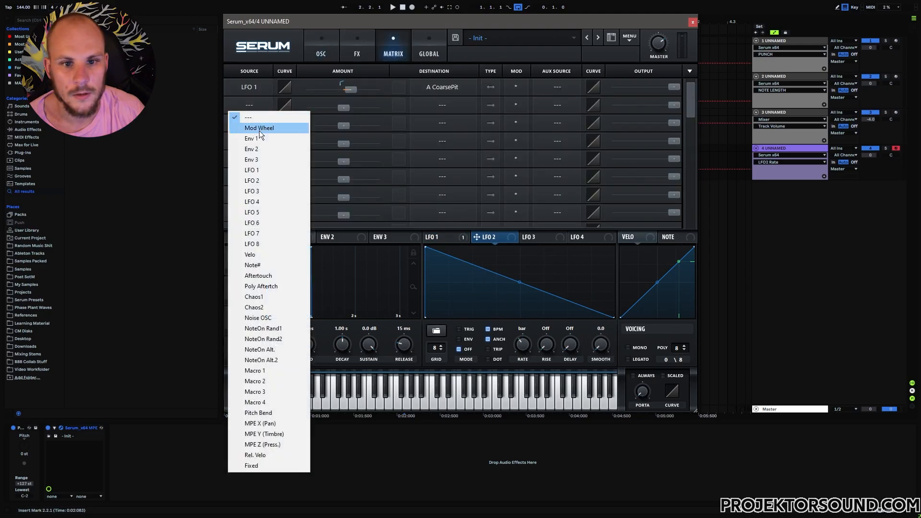
pyautogui.click(254, 182)
pyautogui.moveTo(344, 107); pyautogui.dragTo(360, 107)
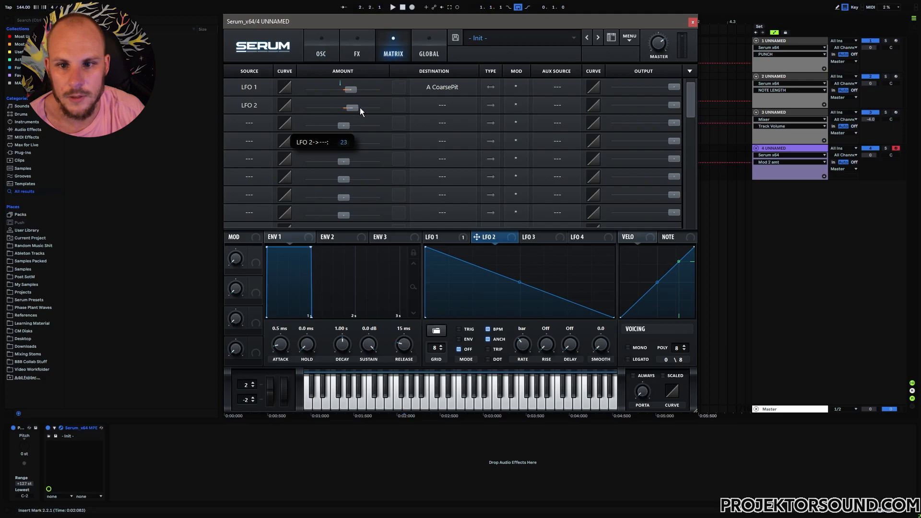
pyautogui.click(428, 104)
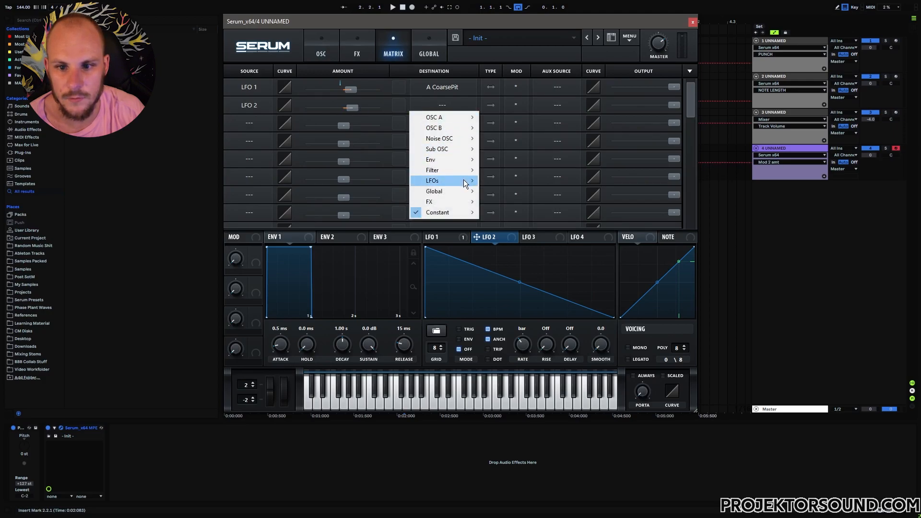
pyautogui.moveTo(466, 181)
pyautogui.click(521, 191)
pyautogui.click(436, 105)
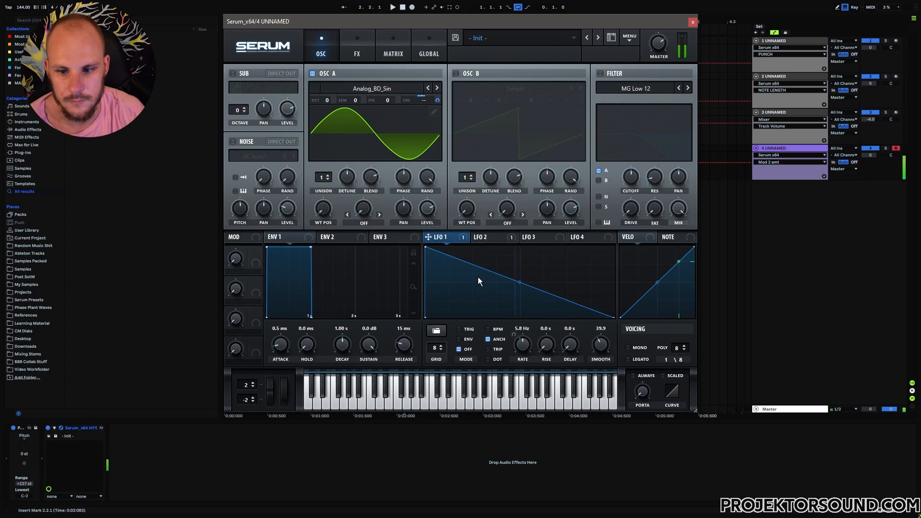
# - Assign LFO 2 to oscillator A's coarse pitch, and enable the MG Low 12 filter with its cutoff modulated by LFO 2
pyautogui.click(487, 238)
pyautogui.moveTo(438, 102); pyautogui.dragTo(431, 138)
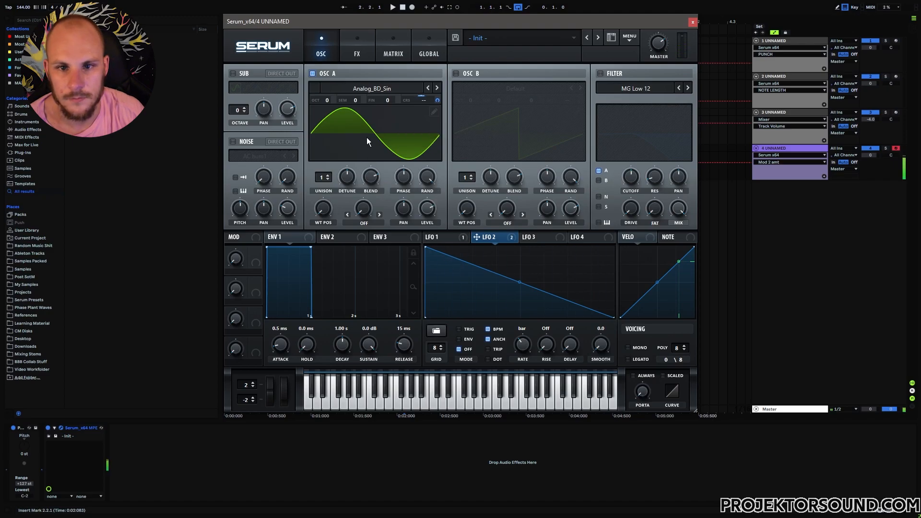
pyautogui.click(600, 74)
pyautogui.moveTo(628, 179); pyautogui.dragTo(644, 143)
pyautogui.moveTo(496, 238); pyautogui.dragTo(631, 178)
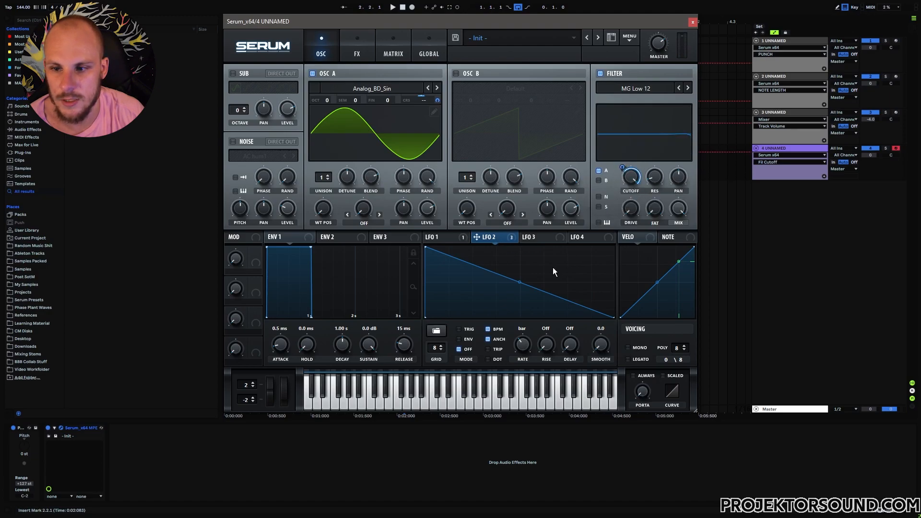
pyautogui.press('a')
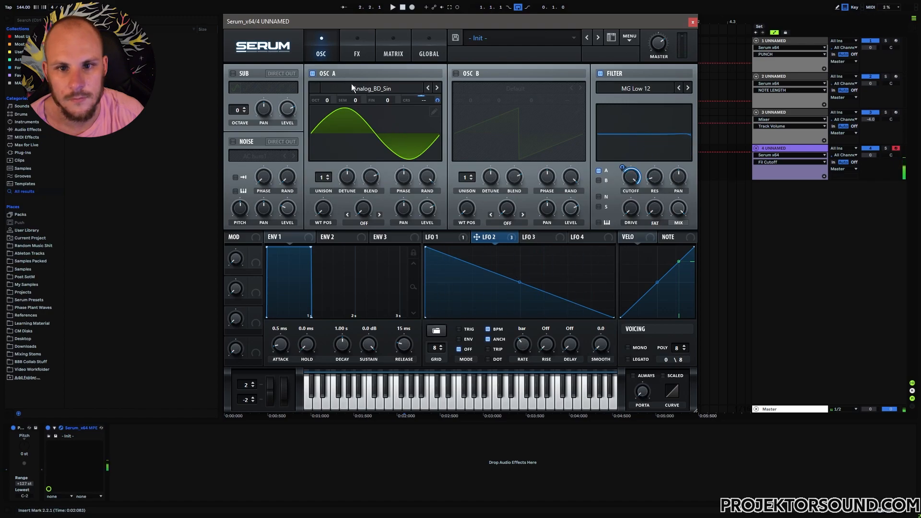
# - Add a ping-pong delay and a hall reverb, adjust the reverb mix, and audition the sound
pyautogui.click(357, 54)
pyautogui.click(237, 155)
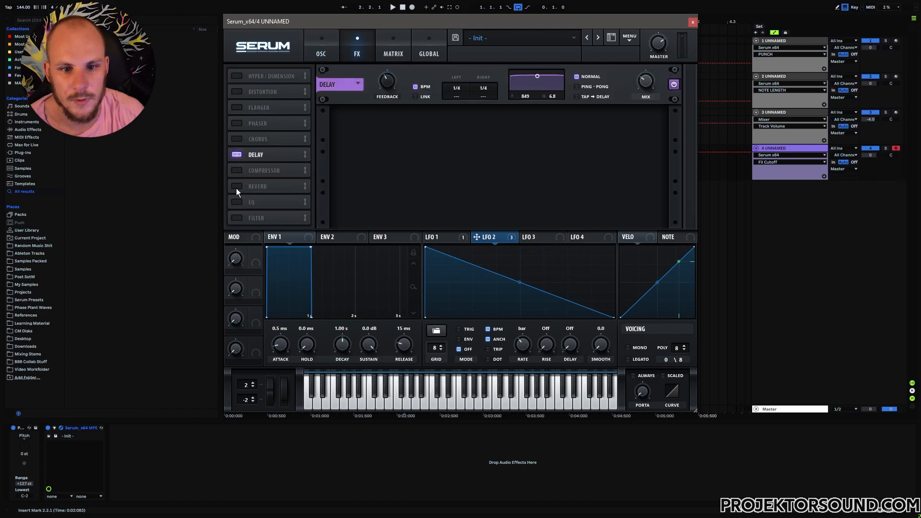
pyautogui.click(237, 186)
pyautogui.click(593, 87)
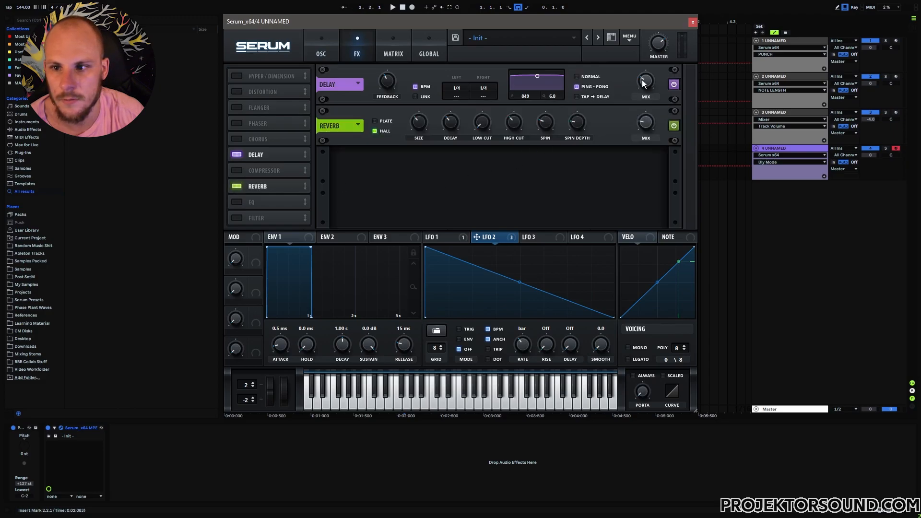
pyautogui.click(645, 122)
pyautogui.press('a')
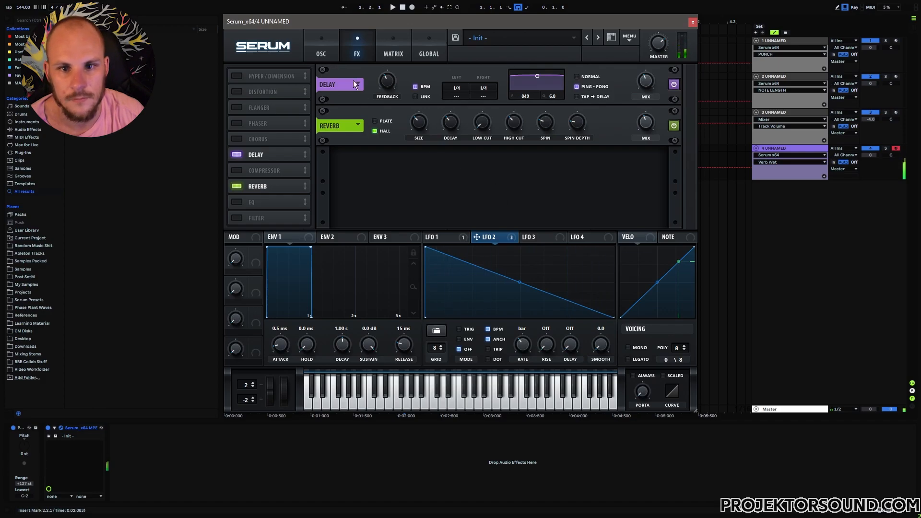
# - Reset LFO 1's smoothing to 0 for comparison and bring it back up to about 37.3
pyautogui.click(437, 237)
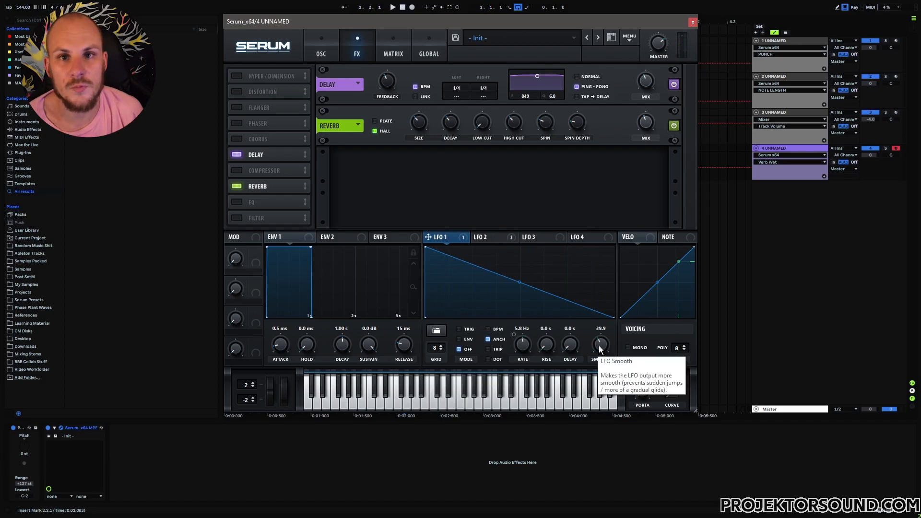
pyautogui.doubleClick(599, 345)
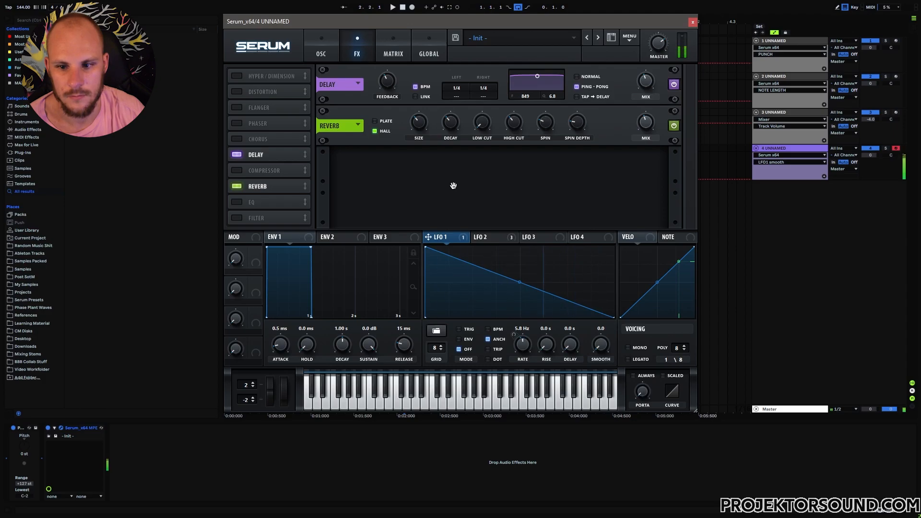
pyautogui.moveTo(602, 349); pyautogui.dragTo(604, 322)
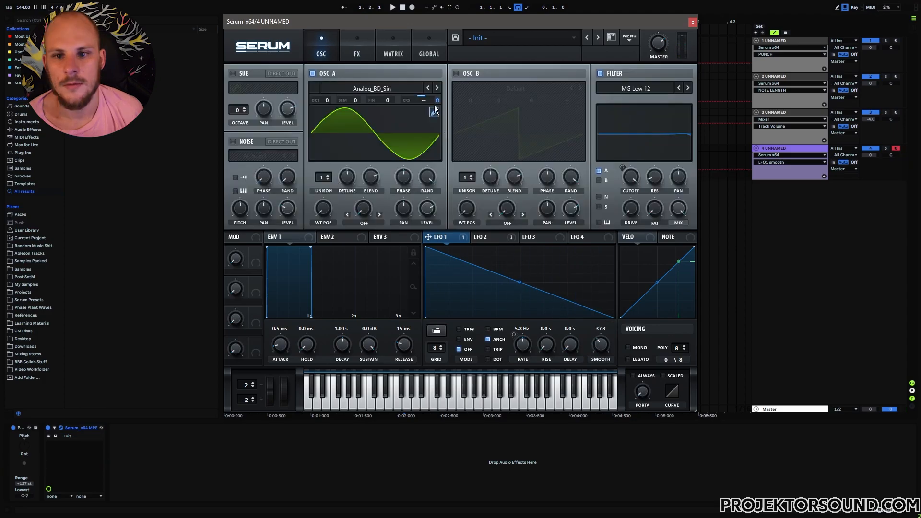
# - Generate a custom wavetable for oscillator A from the formula "some text", including the quotation marks, in its table editor
pyautogui.click(434, 112)
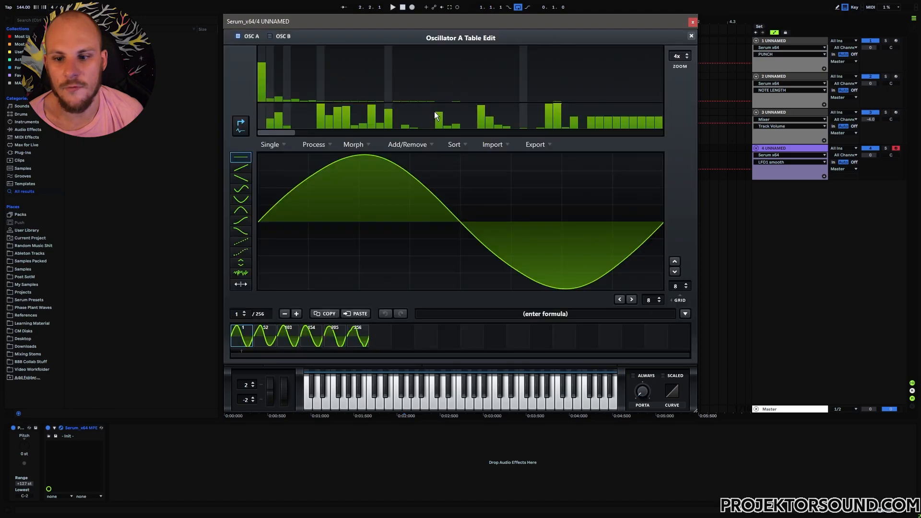
pyautogui.moveTo(552, 315)
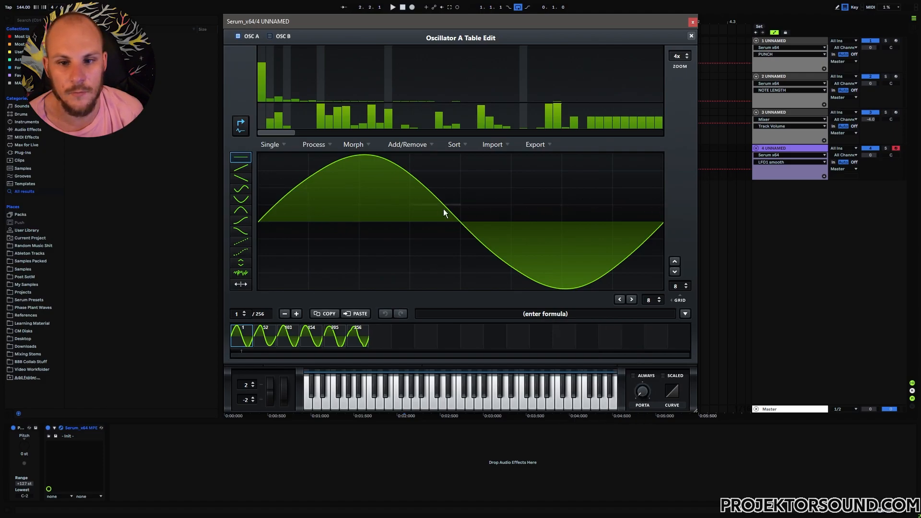
pyautogui.click(538, 315)
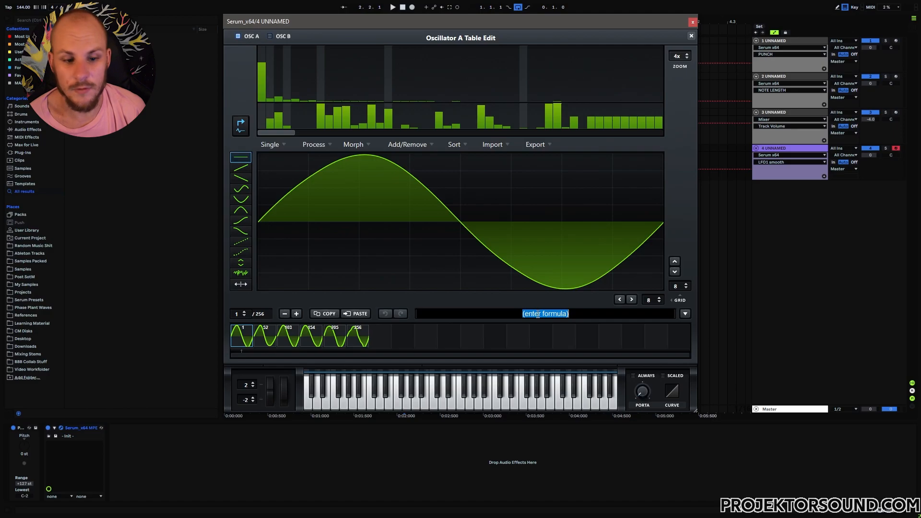
pyautogui.press('BackSpace')
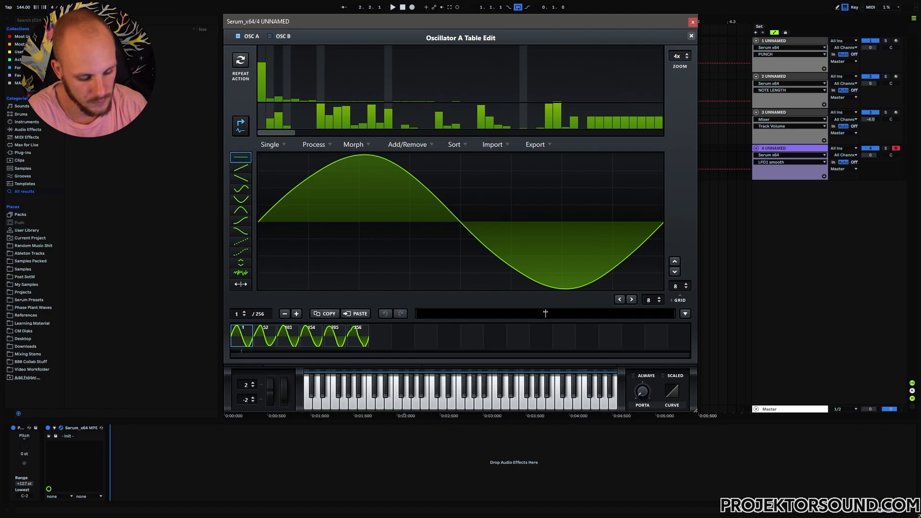
pyautogui.write('"some text')
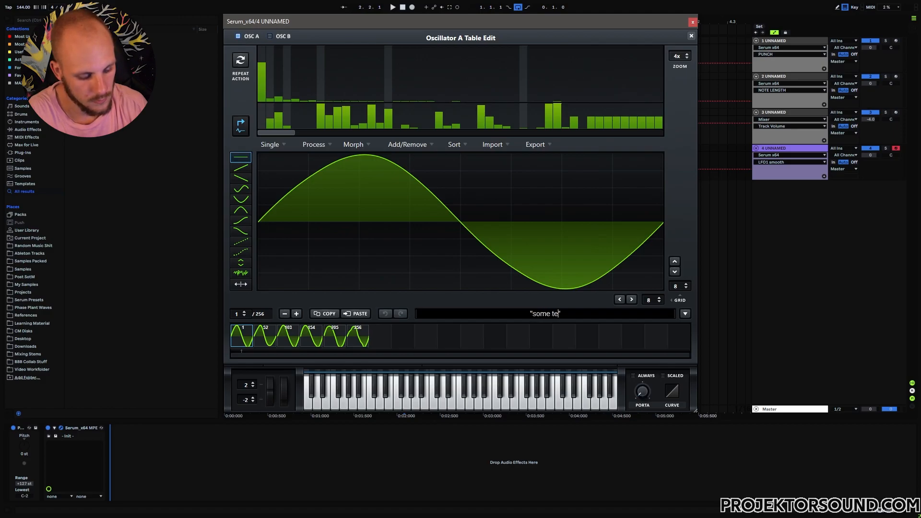
pyautogui.press('Return')
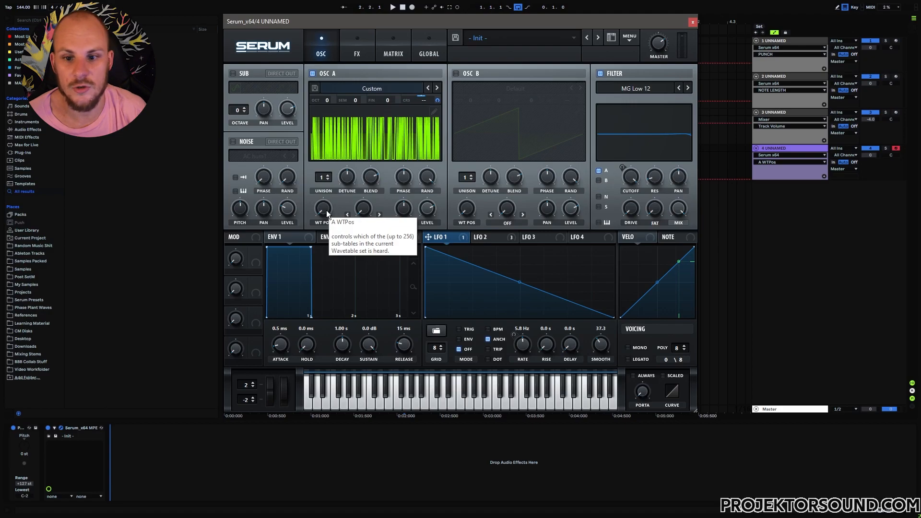
# - Remove all modulation destinations from LFO 1 and LFO 2
pyautogui.rightClick(440, 237)
pyautogui.click(471, 273)
pyautogui.rightClick(479, 237)
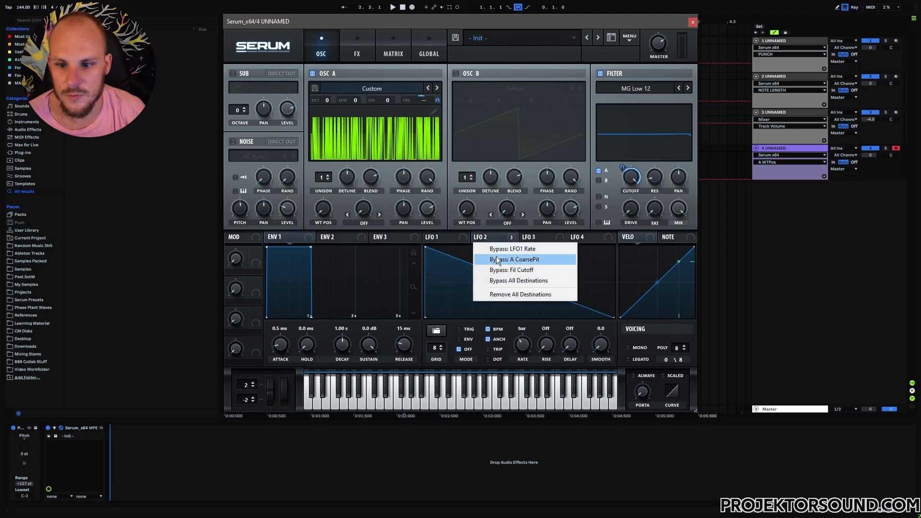
pyautogui.click(511, 293)
# - Turn off the filter and disable the delay and reverb effects
pyautogui.click(600, 74)
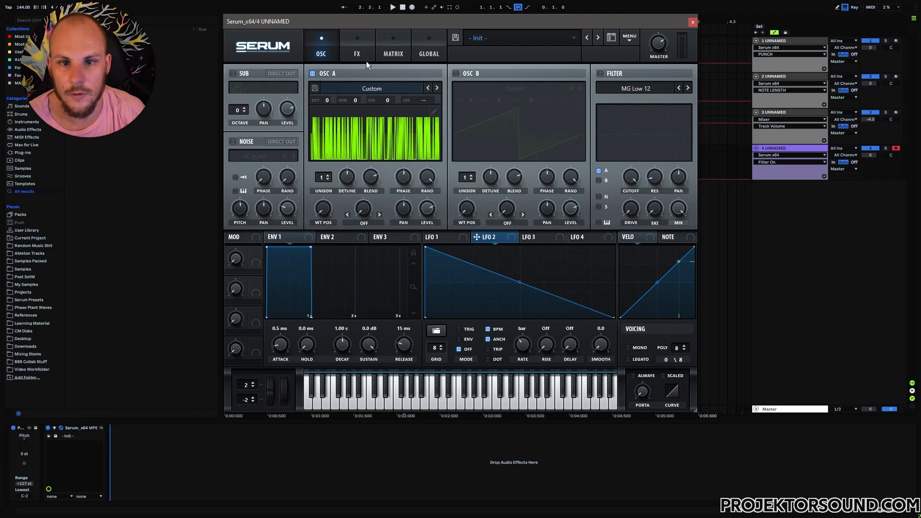
pyautogui.click(357, 52)
pyautogui.click(237, 154)
pyautogui.click(237, 186)
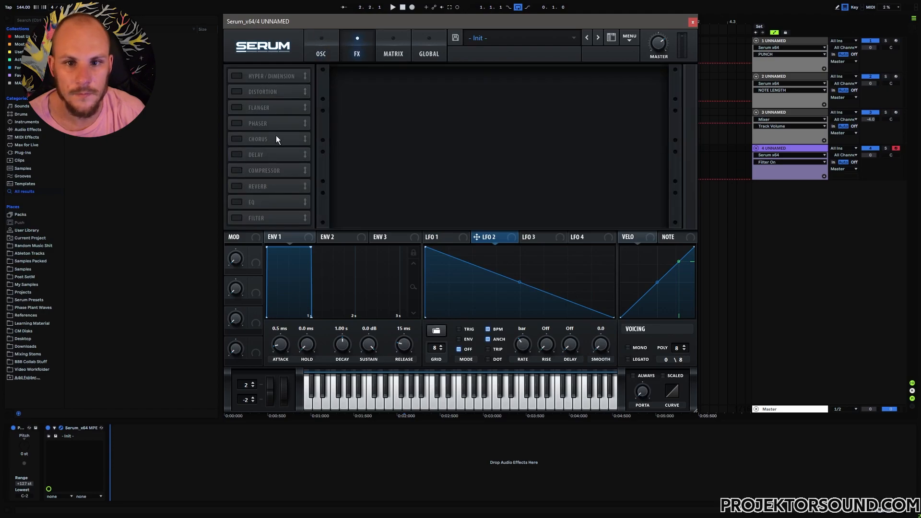
# - Reshape LFO 2 into a rising ramp and assign it to oscillator A's wavetable position
pyautogui.click(321, 51)
pyautogui.moveTo(324, 212); pyautogui.dragTo(340, 180)
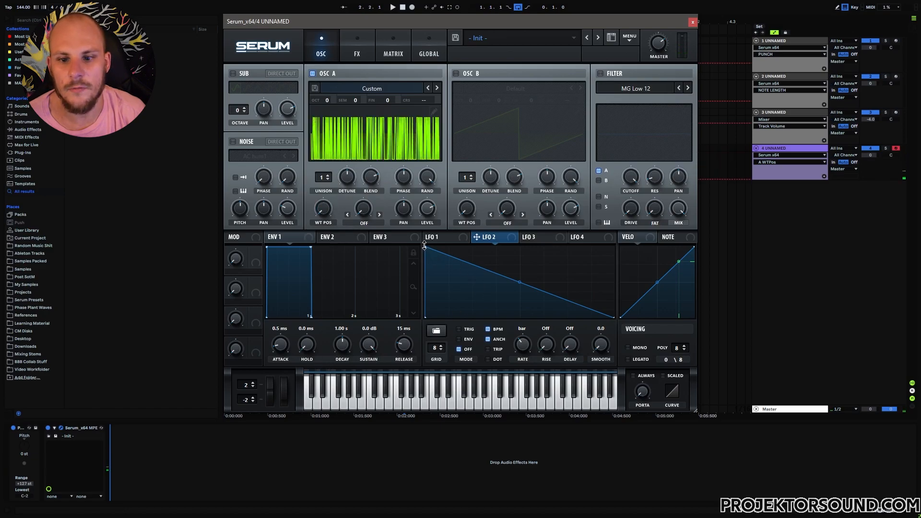
pyautogui.moveTo(426, 248); pyautogui.dragTo(425, 318)
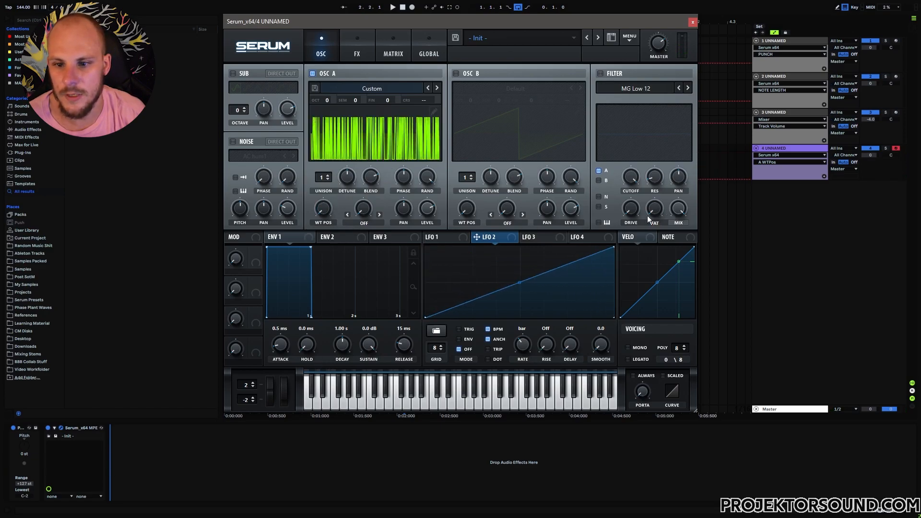
pyautogui.moveTo(477, 237); pyautogui.dragTo(329, 210)
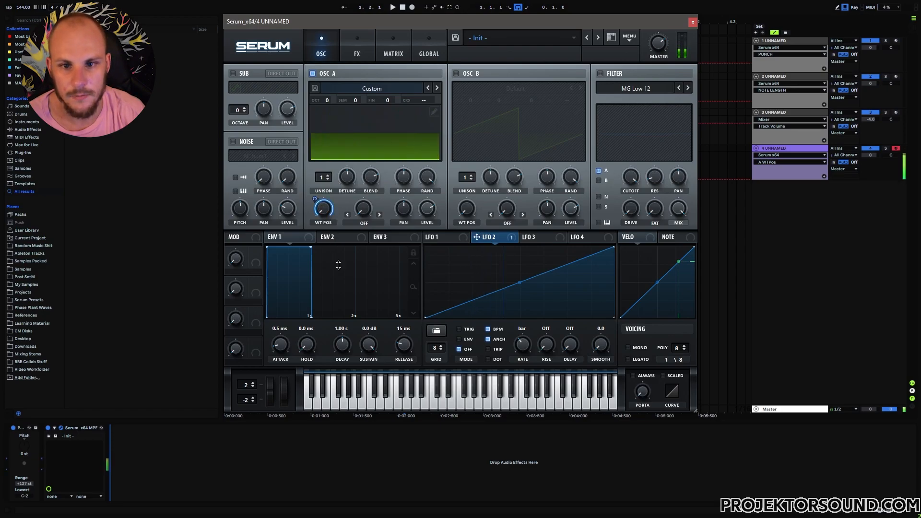
# - Audition the text-to-speech wavetable sweep by playing notes in low keyboard octaves, down to C-1
pyautogui.press('z')
pyautogui.press('z')
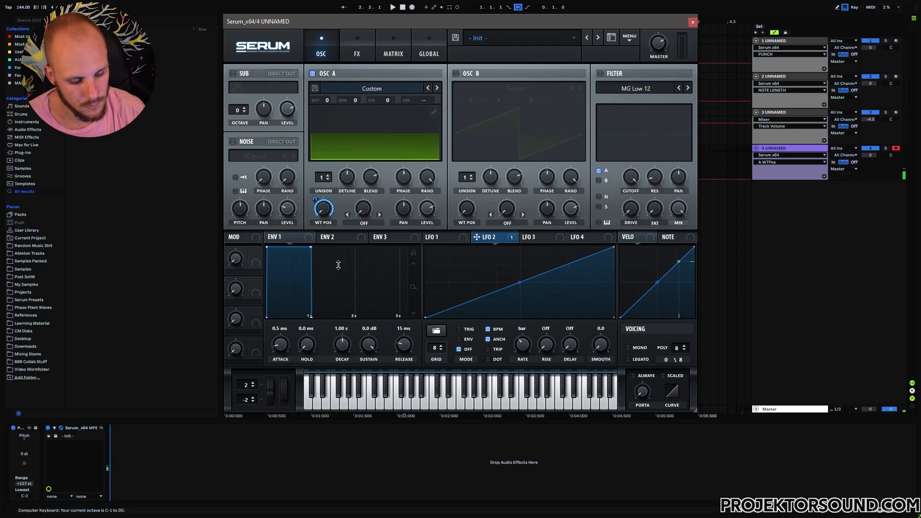
pyautogui.press('a')
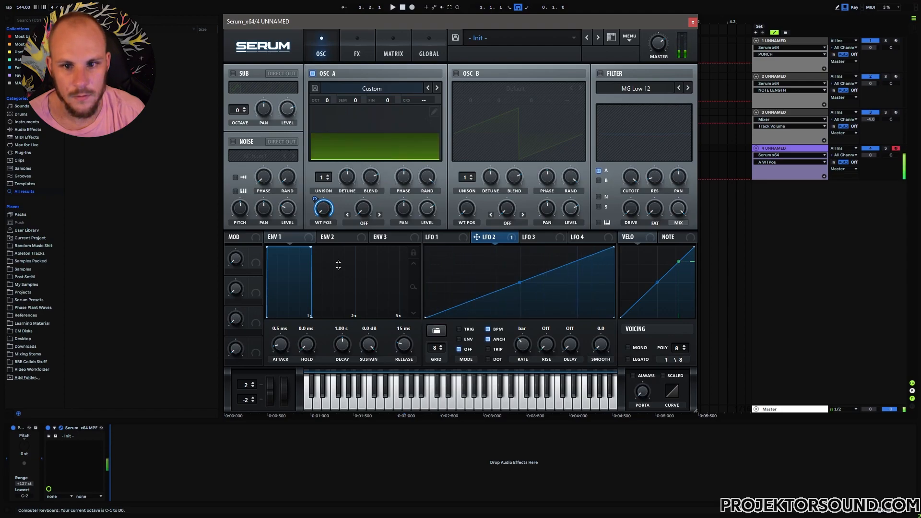
pyautogui.press('x')
pyautogui.press('a')
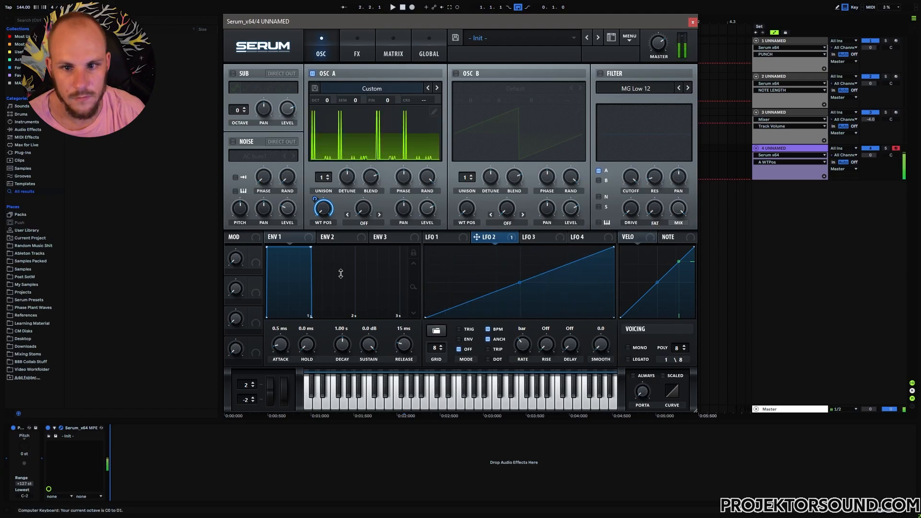
pyautogui.press('a')
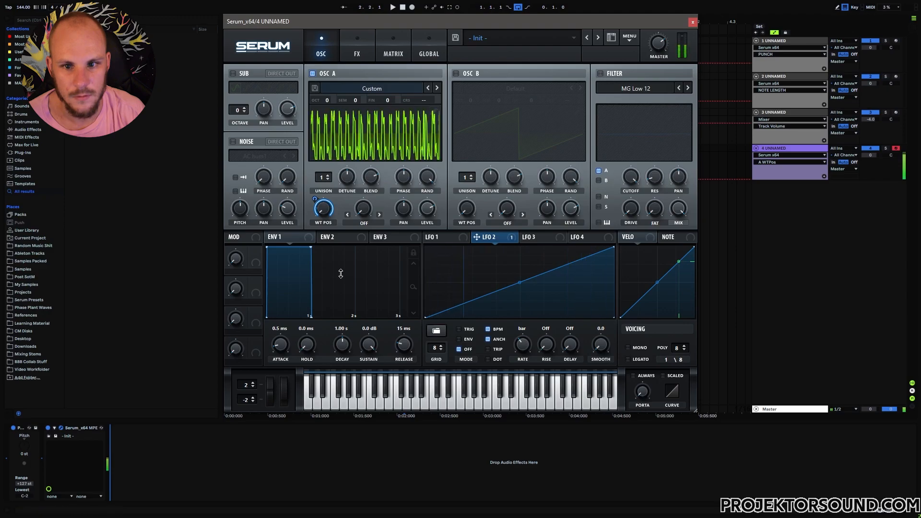
pyautogui.press('a')
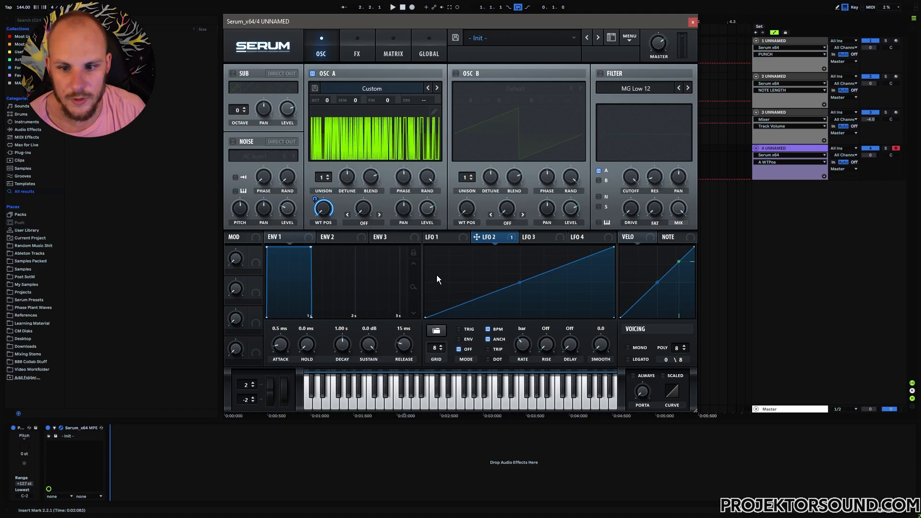
# - Redraw LFO 2 as an eight-step pattern with uneven levels across its full length
pyautogui.moveTo(437, 278)
pyautogui.mouseDown()
pyautogui.moveTo(437, 269)
pyautogui.moveTo(460, 287)
pyautogui.moveTo(478, 279)
pyautogui.moveTo(497, 289)
pyautogui.moveTo(507, 314)
pyautogui.moveTo(604, 310)
pyautogui.mouseUp()
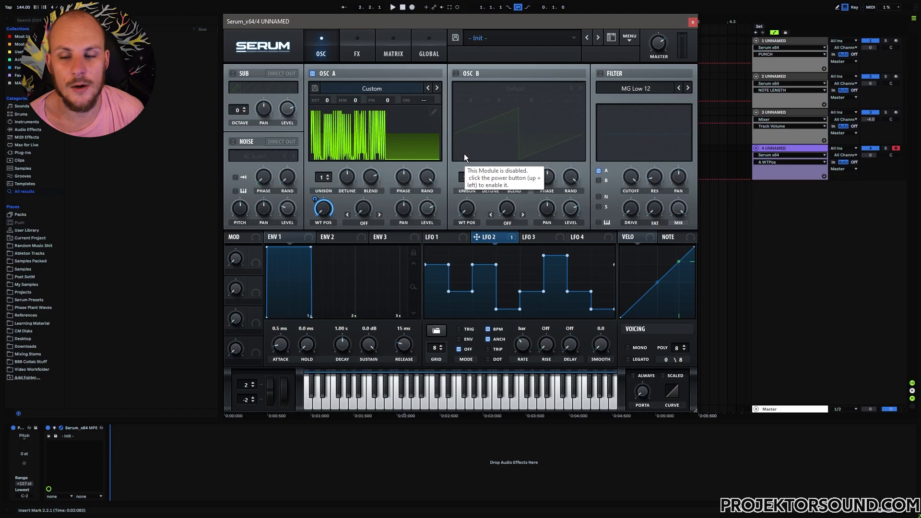
# - Look at the Chaos 1 and Chaos 2 settings and the modulation sources available for the filter drive
pyautogui.click(430, 49)
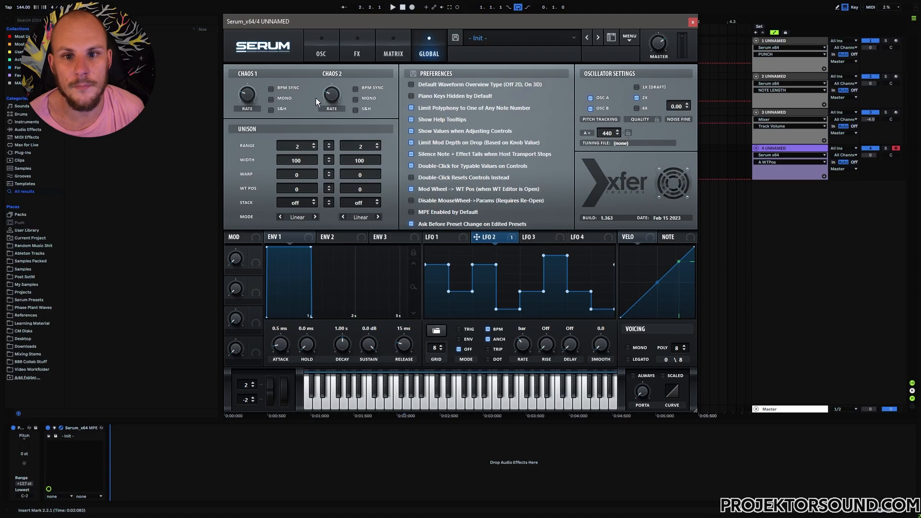
pyautogui.click(327, 54)
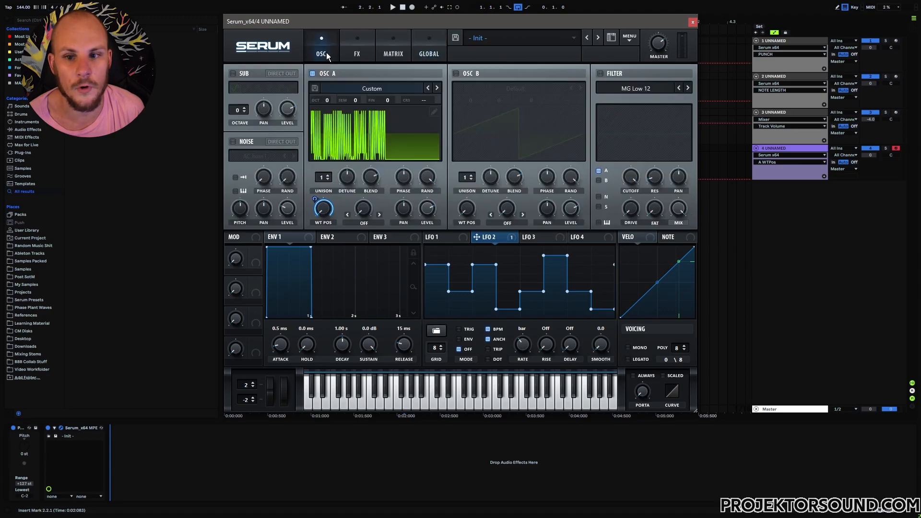
pyautogui.rightClick(631, 209)
pyautogui.moveTo(675, 260)
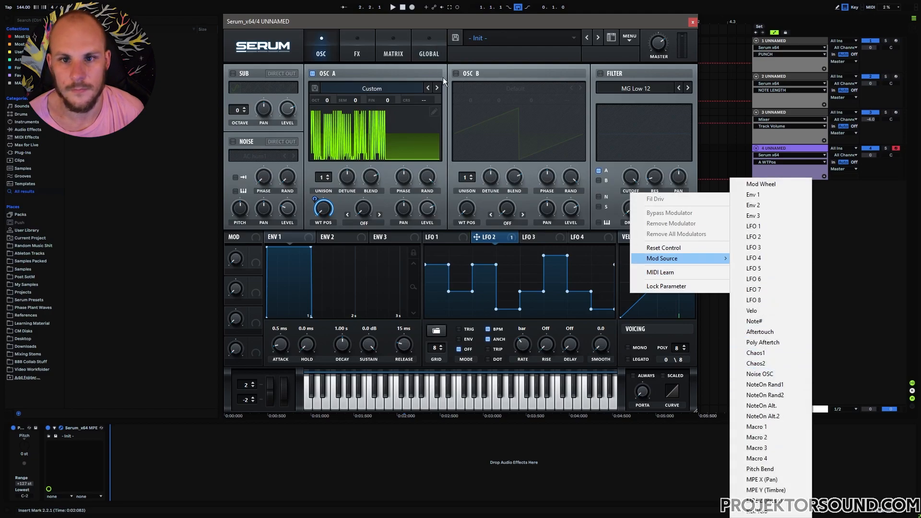
pyautogui.click(402, 22)
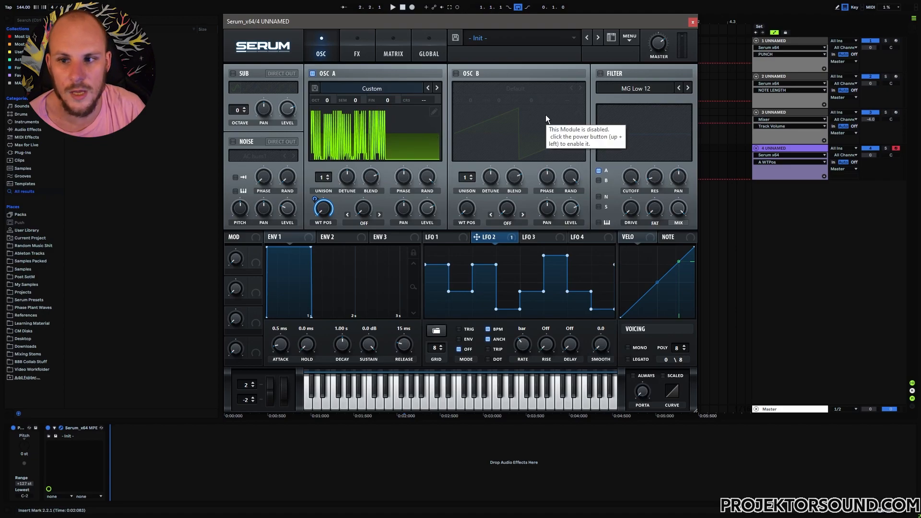
# - Enable the filter and set its type to the Phs 36- phaser from the Flanges group
pyautogui.click(600, 74)
pyautogui.click(632, 89)
pyautogui.moveTo(640, 118)
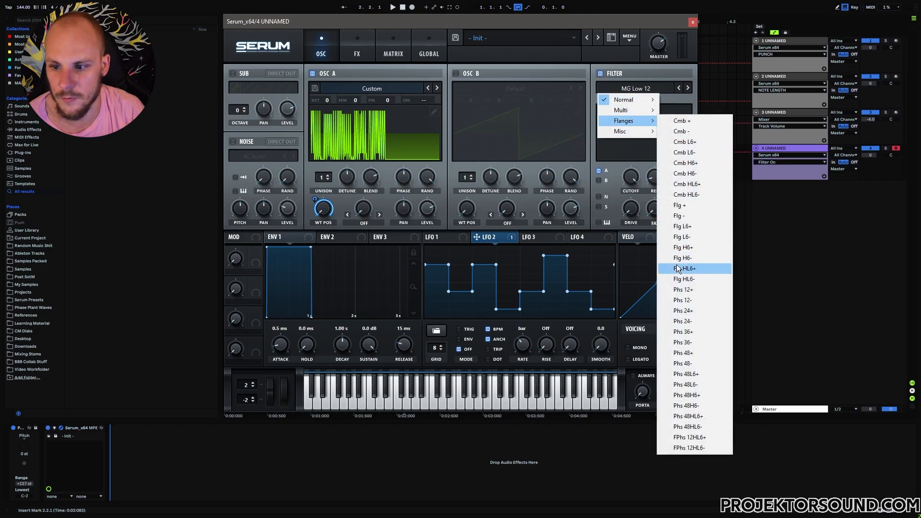
pyautogui.click(686, 289)
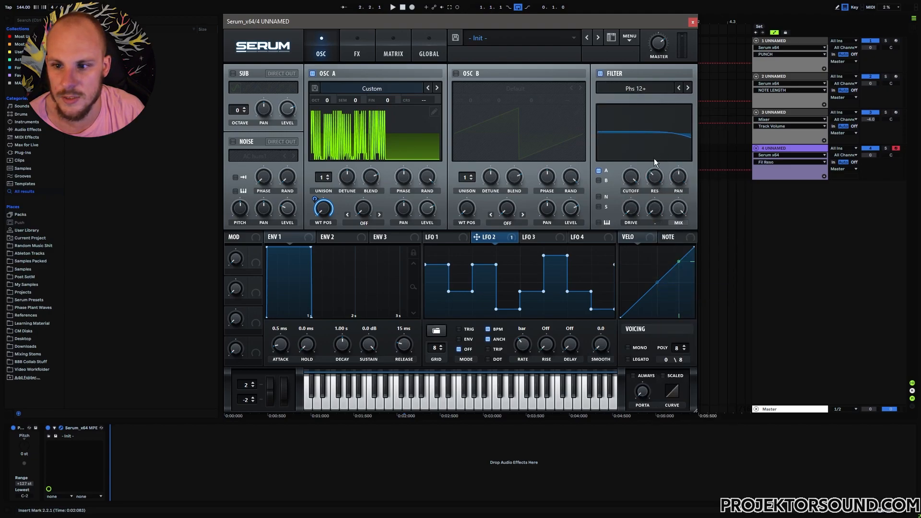
pyautogui.moveTo(631, 178); pyautogui.dragTo(654, 173)
pyautogui.click(689, 87)
pyautogui.click(689, 88)
pyautogui.click(689, 87)
pyautogui.click(689, 87)
pyautogui.click(687, 88)
# - Adjust the filter's resonance and drive, and set its cutoff to about 253 Hz
pyautogui.moveTo(653, 179); pyautogui.dragTo(654, 169)
pyautogui.moveTo(633, 209); pyautogui.dragTo(631, 216)
pyautogui.moveTo(631, 177); pyautogui.dragTo(630, 195)
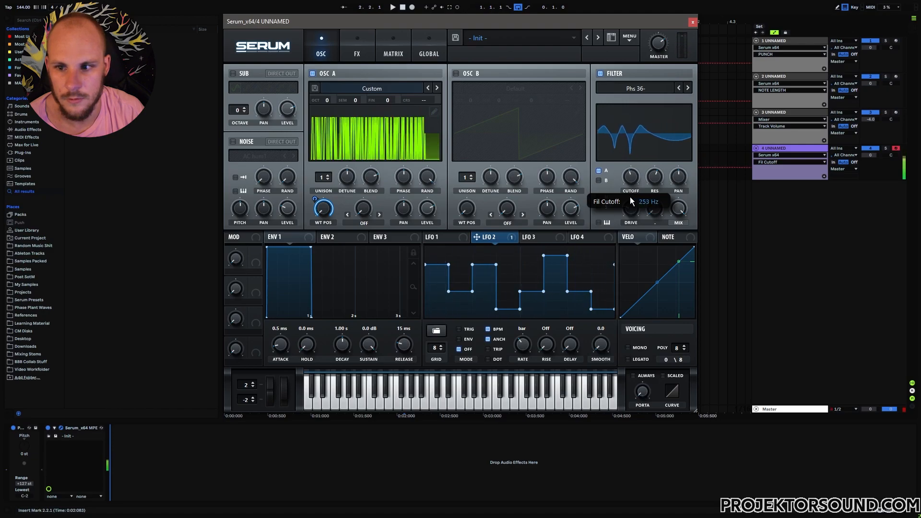
# - Assign Chaos1 as the filter cutoff's modulation source and slightly reduce its amount in the modulation matrix
pyautogui.rightClick(629, 194)
pyautogui.moveTo(677, 226)
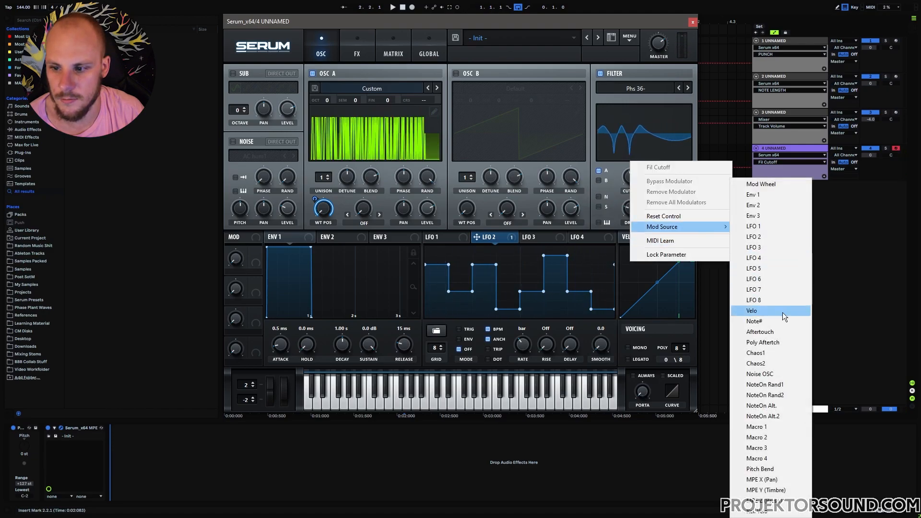
pyautogui.click(768, 342)
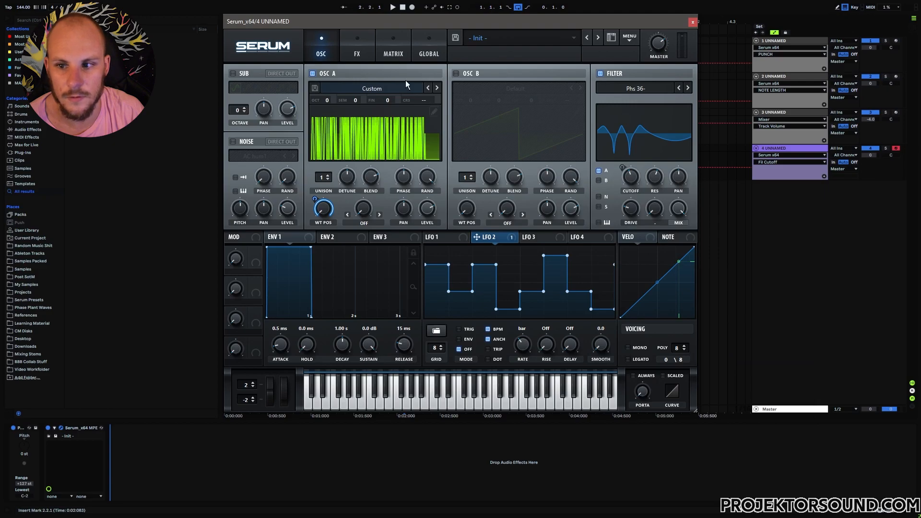
pyautogui.click(394, 54)
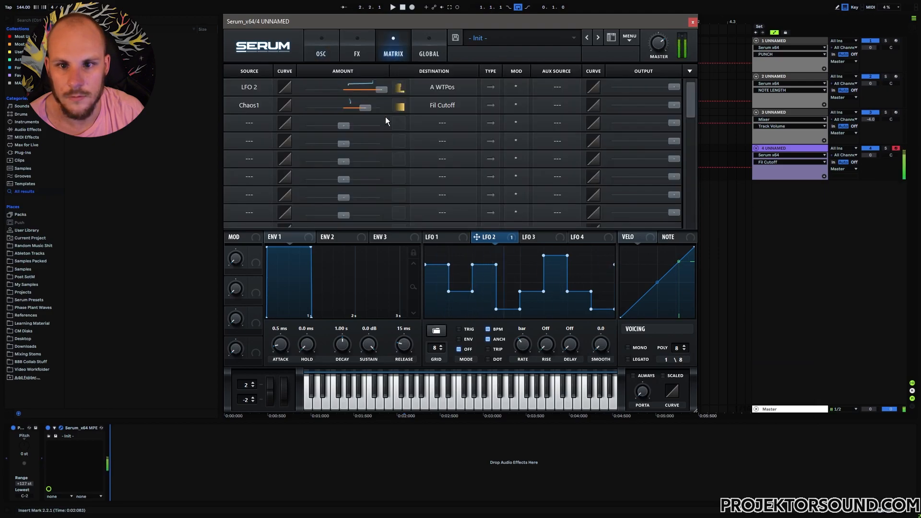
pyautogui.moveTo(365, 112); pyautogui.dragTo(360, 111)
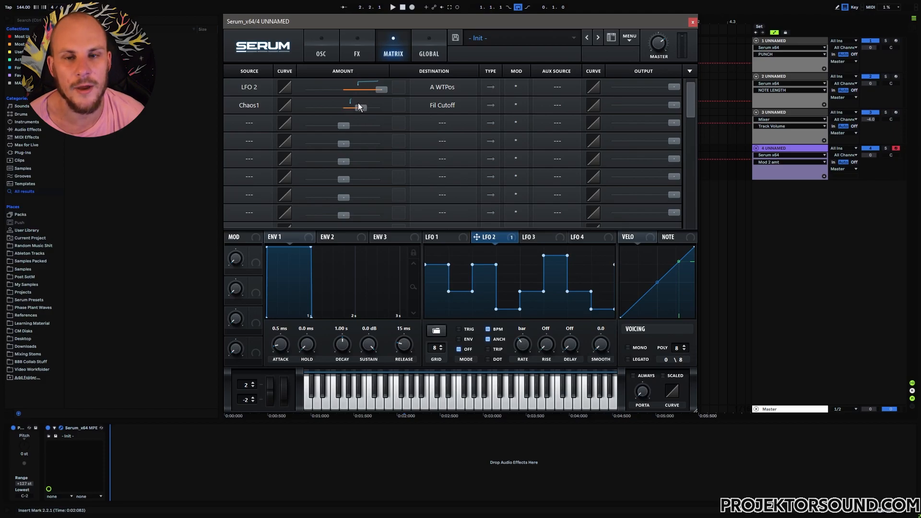
# - Enable BPM sync and S&H for Chaos 1 and raise its rate
pyautogui.click(429, 50)
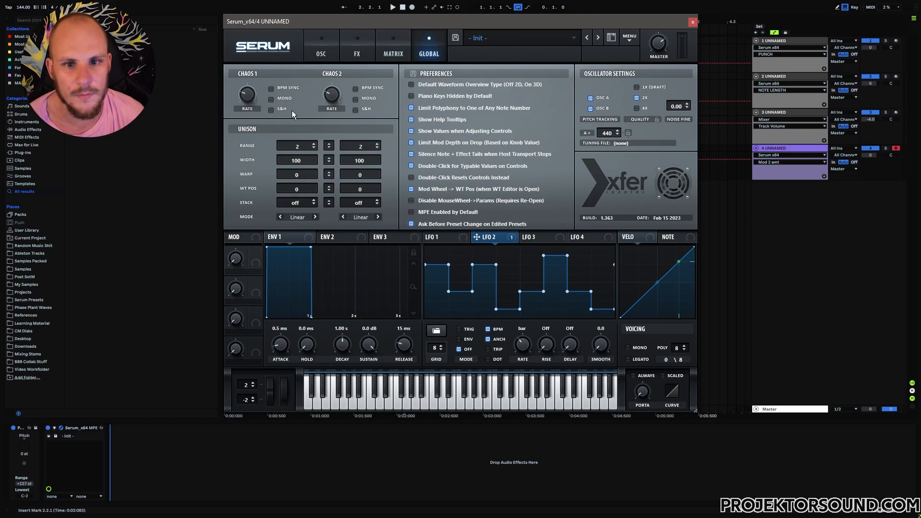
pyautogui.click(251, 96)
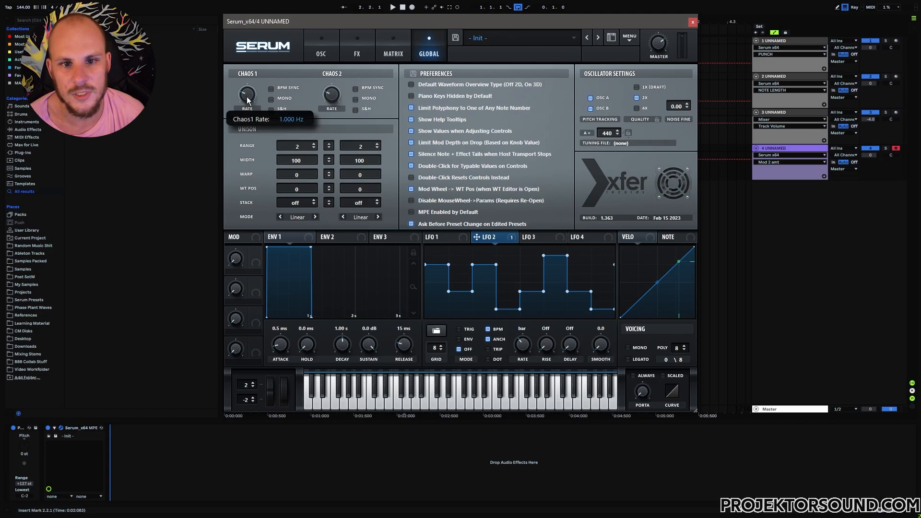
pyautogui.moveTo(336, 95)
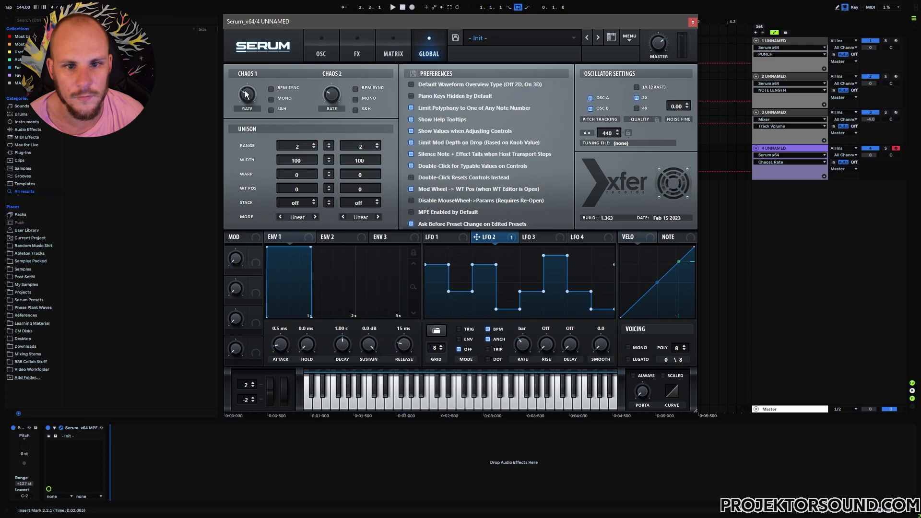
pyautogui.click(270, 89)
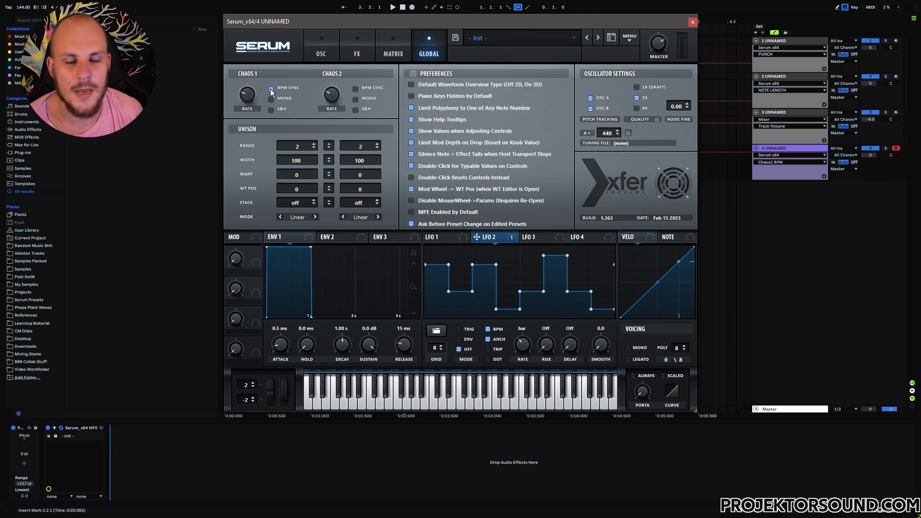
pyautogui.moveTo(249, 98)
pyautogui.click(272, 89)
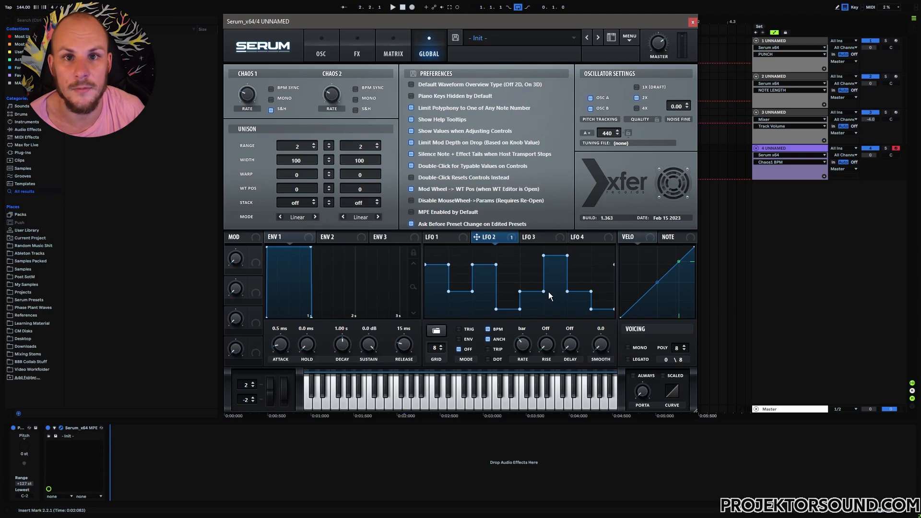
pyautogui.click(271, 89)
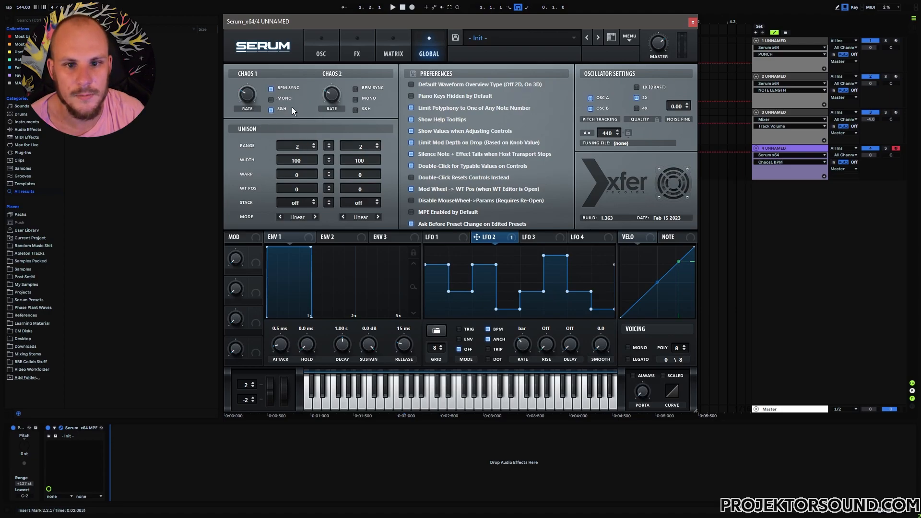
pyautogui.moveTo(246, 99); pyautogui.dragTo(256, 76)
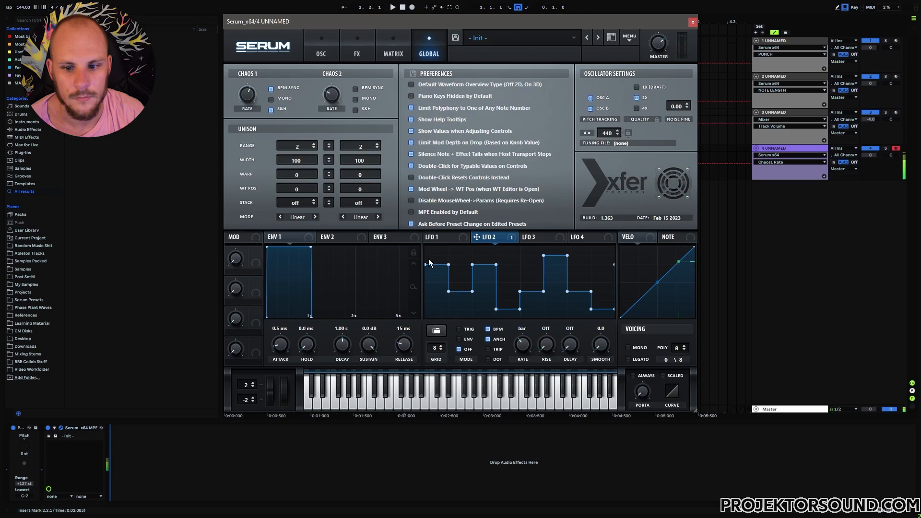
# - Set LFO 2 to Trig mode and adjust the modulation wheel
pyautogui.click(458, 329)
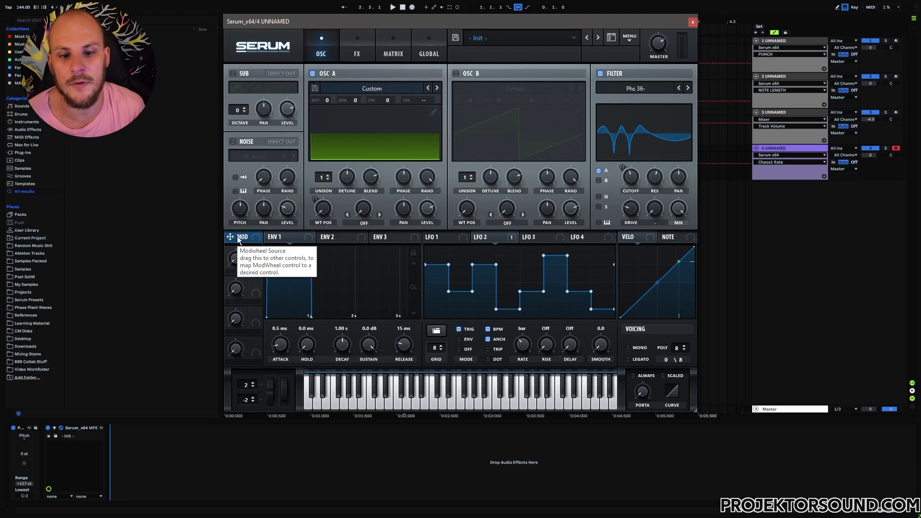
pyautogui.moveTo(287, 398)
pyautogui.mouseDown()
pyautogui.moveTo(281, 418)
pyautogui.moveTo(283, 408)
pyautogui.mouseUp()
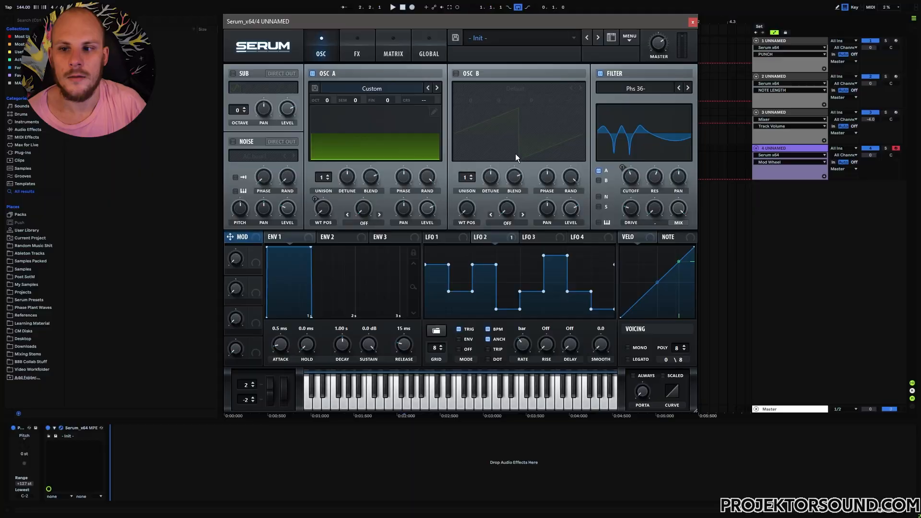
# - Change the filter type to French LP from the Misc group and raise its Boeuf amount
pyautogui.click(631, 90)
pyautogui.moveTo(622, 133)
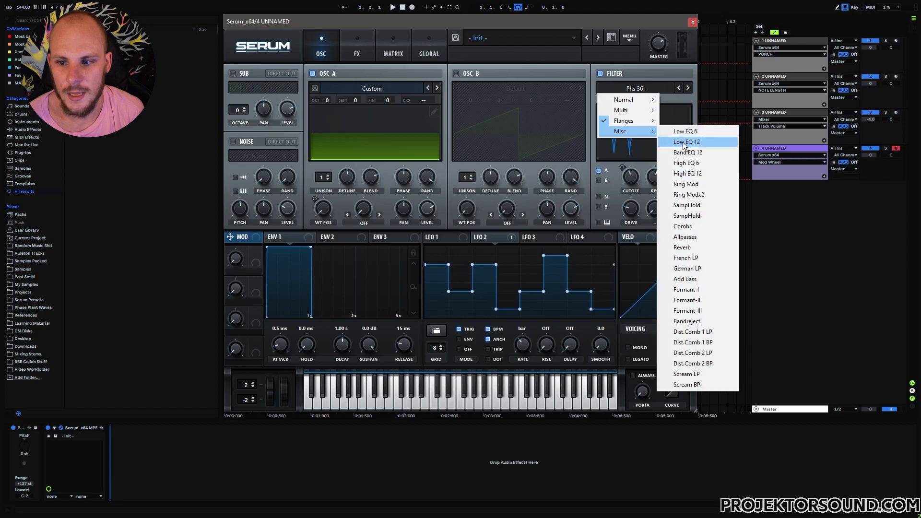
pyautogui.click(698, 258)
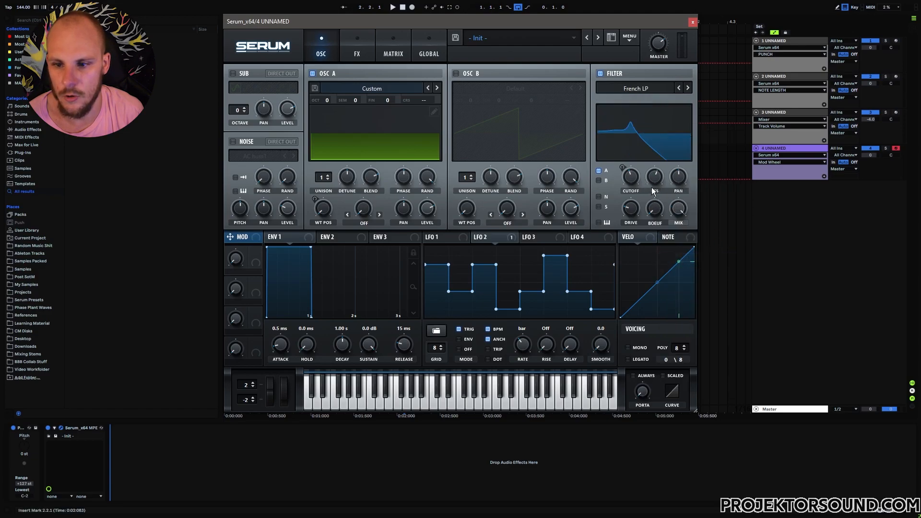
pyautogui.moveTo(655, 211); pyautogui.dragTo(667, 166)
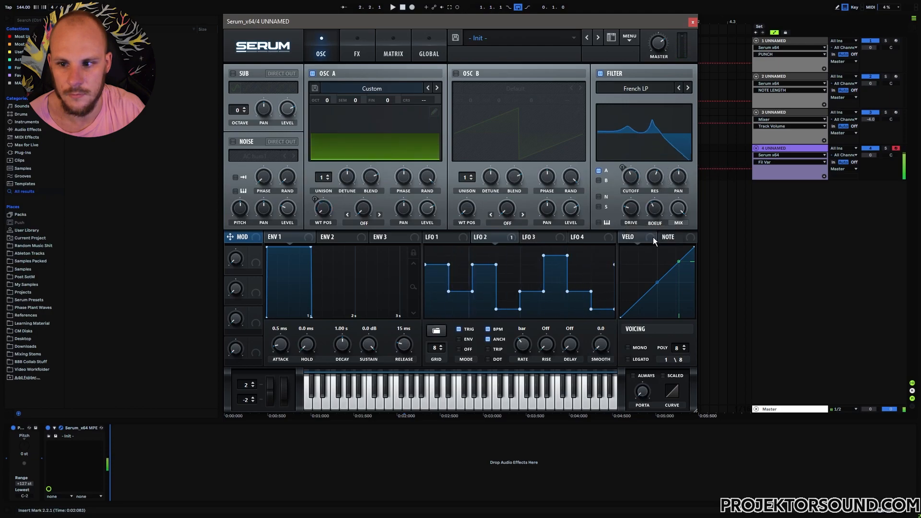
pyautogui.click(633, 209)
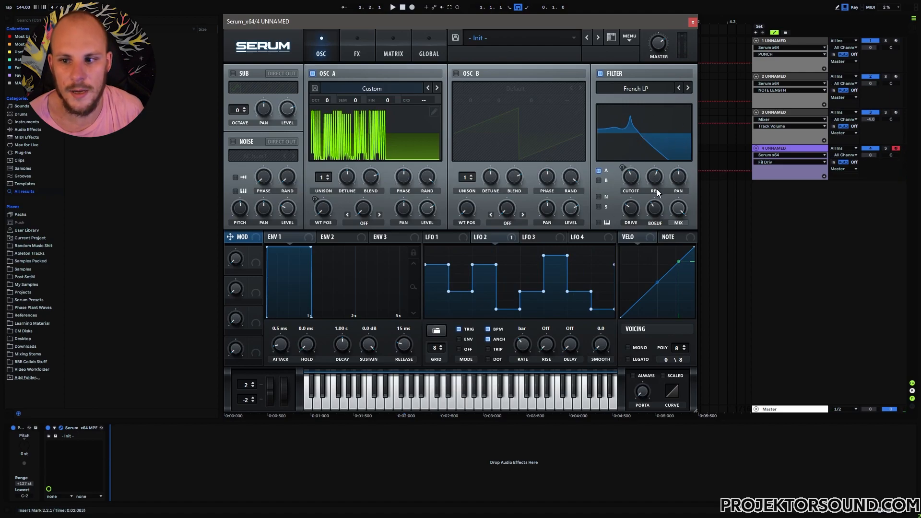
# - Vary the French LP filter's resonance and Boeuf amount, raising the resonance to about 70%
pyautogui.moveTo(654, 177); pyautogui.dragTo(648, 240)
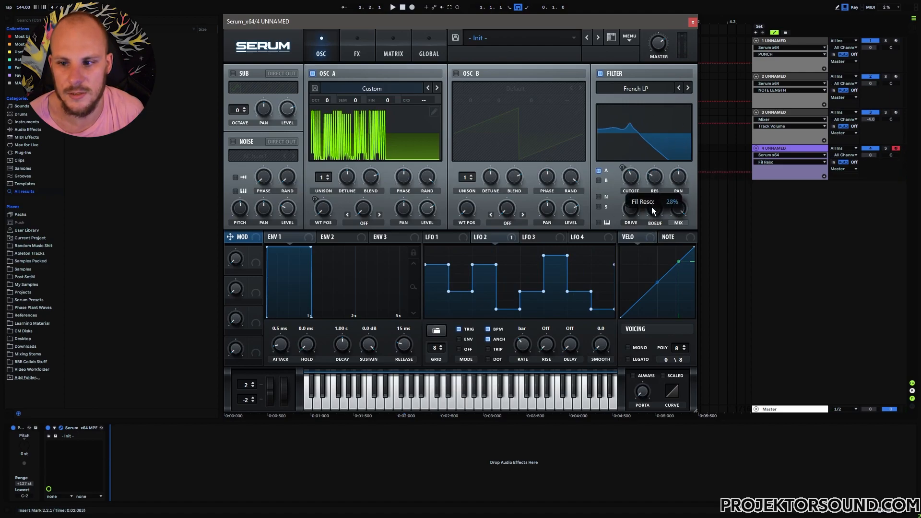
pyautogui.moveTo(665, 177); pyautogui.dragTo(660, 157)
pyautogui.moveTo(657, 214); pyautogui.dragTo(654, 240)
pyautogui.moveTo(657, 174); pyautogui.dragTo(652, 120)
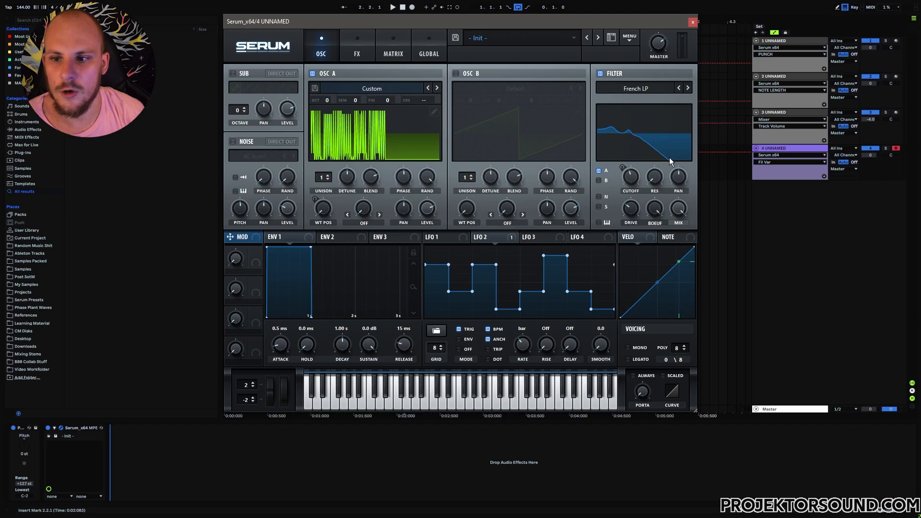
pyautogui.moveTo(656, 214); pyautogui.dragTo(647, 348)
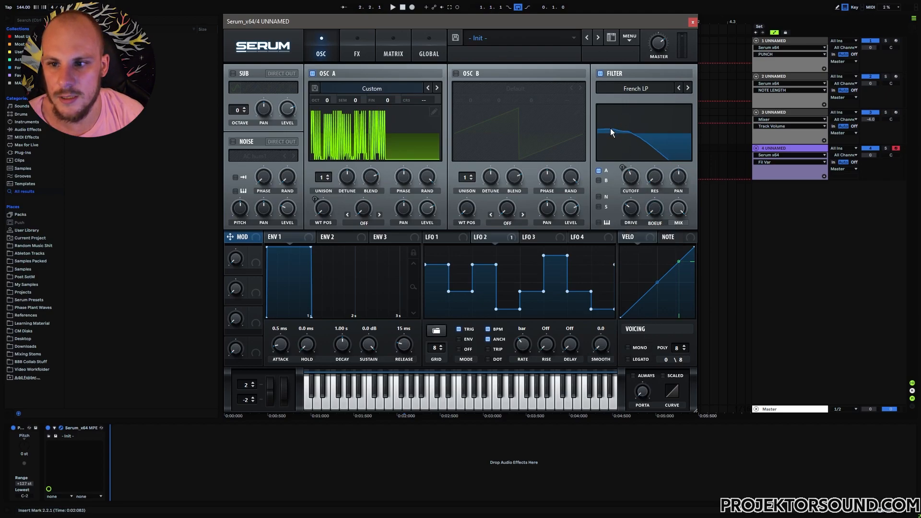
pyautogui.moveTo(655, 212); pyautogui.dragTo(654, 190)
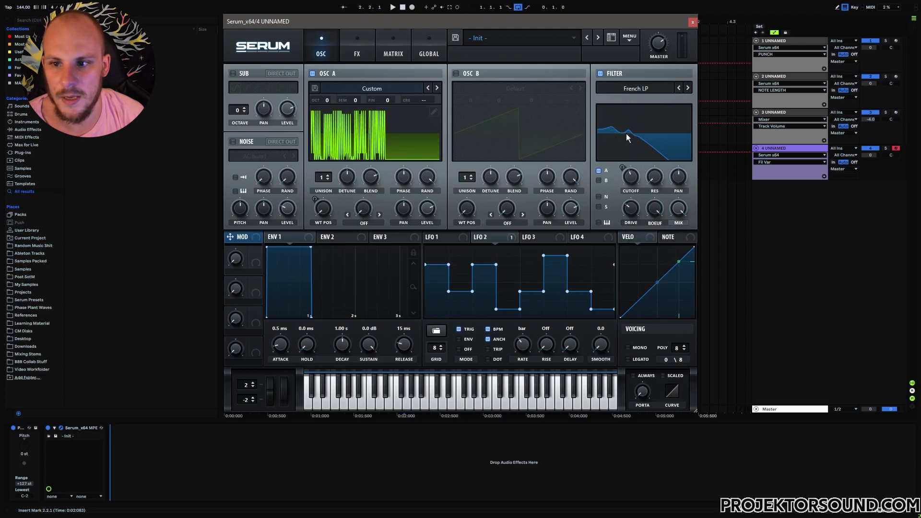
pyautogui.moveTo(654, 177); pyautogui.dragTo(661, 100)
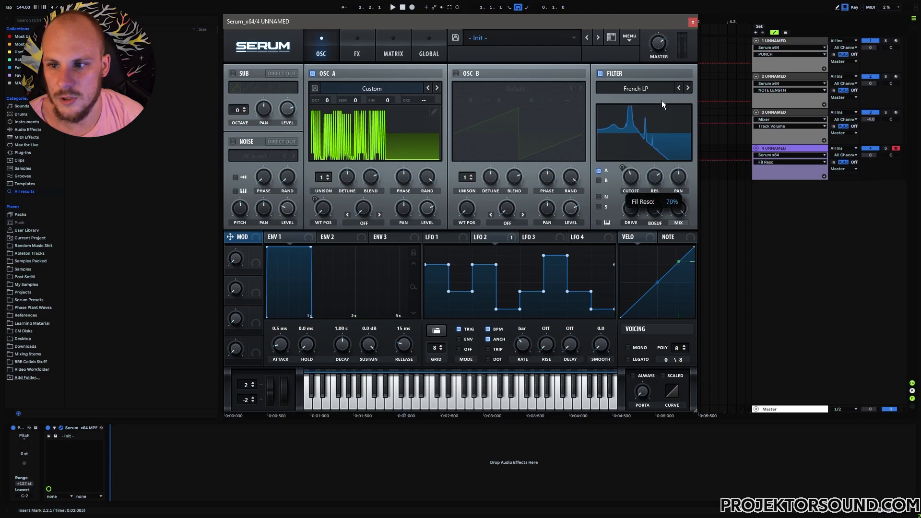
# - Lower the filter's resonance, then change the filter type to German LP and raise its cutoff
pyautogui.moveTo(666, 46); pyautogui.dragTo(666, 42)
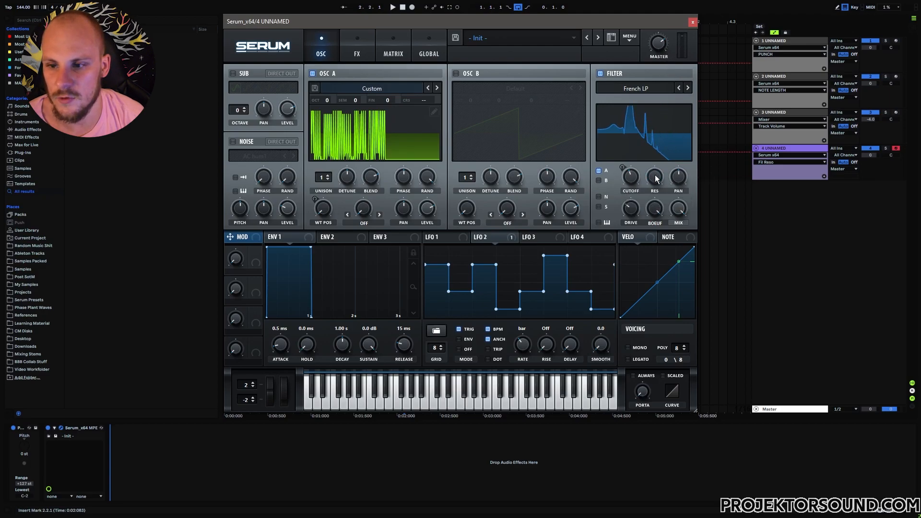
pyautogui.moveTo(656, 180); pyautogui.dragTo(645, 278)
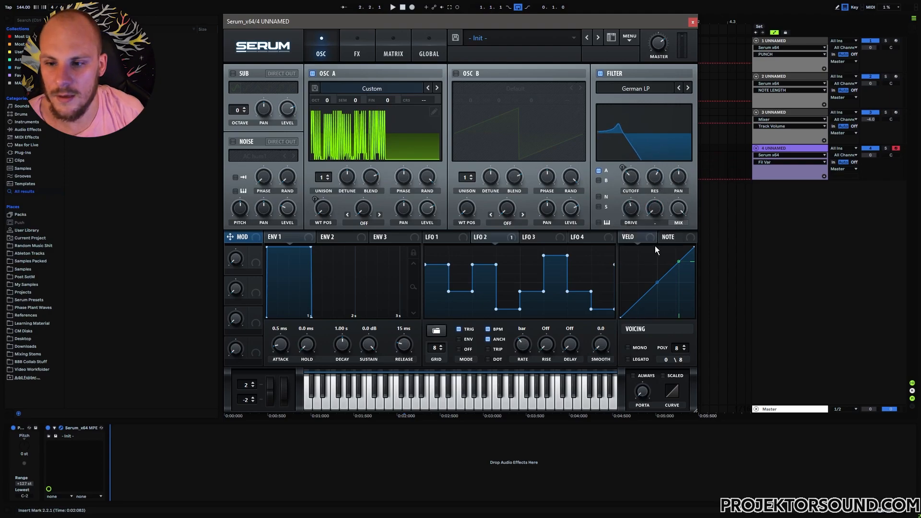
pyautogui.moveTo(635, 177)
pyautogui.mouseDown()
pyautogui.moveTo(642, 151)
pyautogui.moveTo(639, 165)
pyautogui.mouseUp()
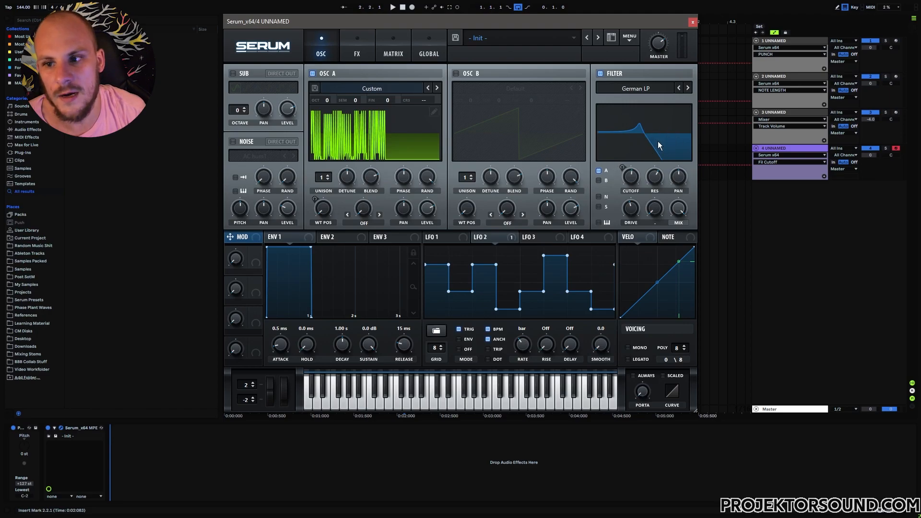
# - Change the filter type to Reverb, adjust its cutoff, drive and resonance, and tune the master volume
pyautogui.click(681, 86)
pyautogui.click(681, 86)
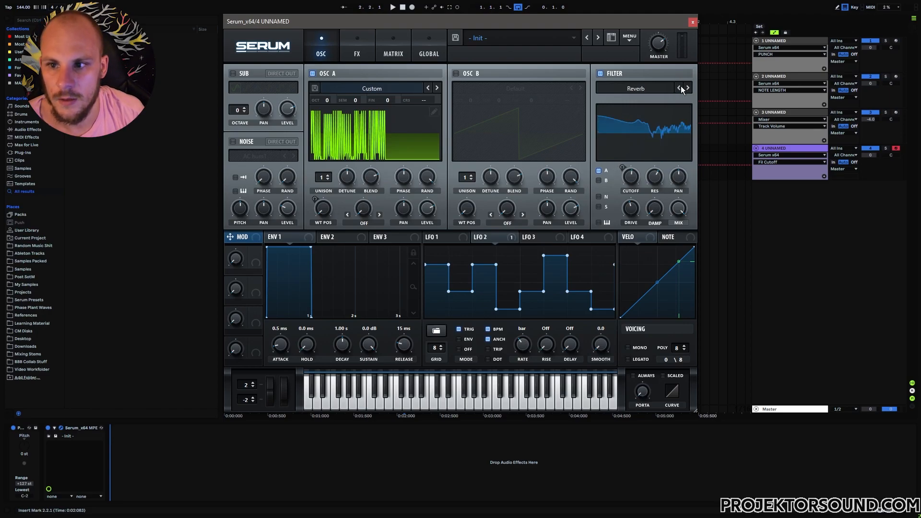
pyautogui.moveTo(630, 175); pyautogui.dragTo(665, 169)
pyautogui.moveTo(630, 208); pyautogui.dragTo(631, 218)
pyautogui.moveTo(653, 181)
pyautogui.mouseDown()
pyautogui.moveTo(657, 165)
pyautogui.moveTo(622, 204)
pyautogui.moveTo(639, 190)
pyautogui.moveTo(635, 154)
pyautogui.moveTo(651, 193)
pyautogui.mouseUp()
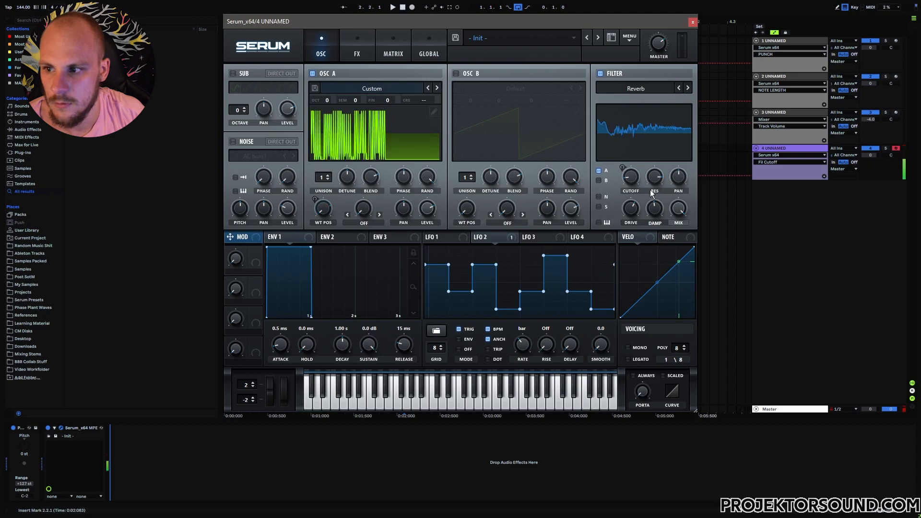
pyautogui.click(661, 45)
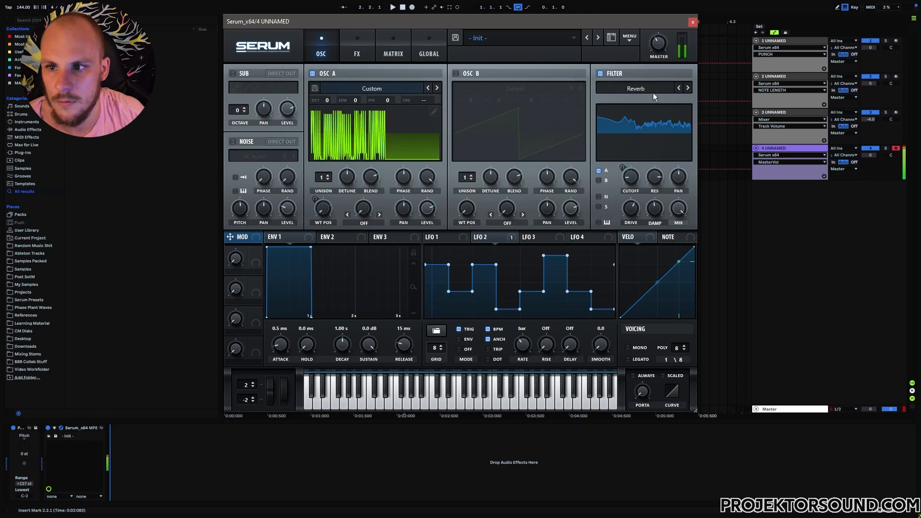